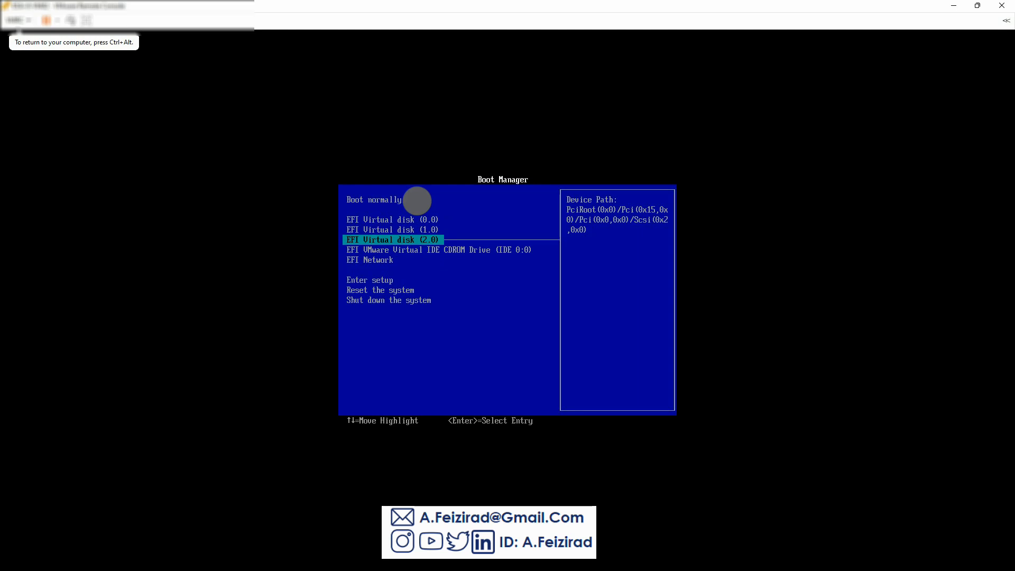
Boot the virtual machine from the EFI VMware Virtual IDE CDROM Drive and show the console in full screen.
key(Down)
key(Return)
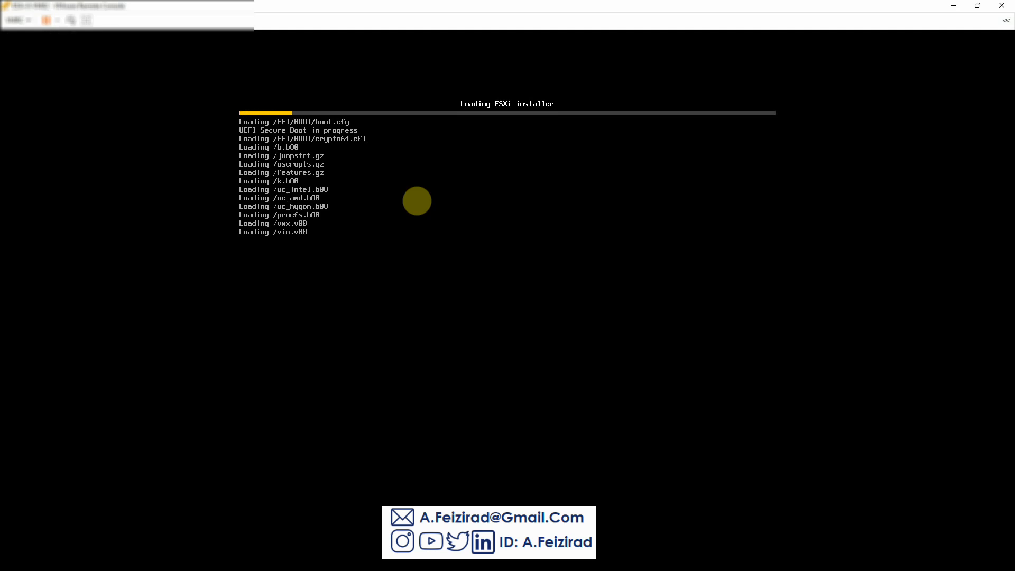
click(87, 20)
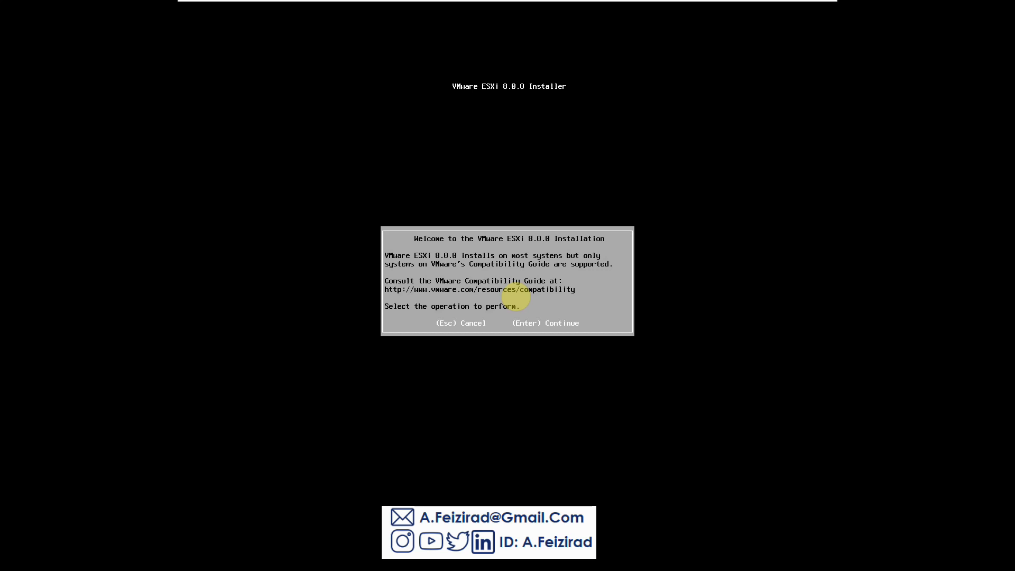
Continue with the ESXi 8.0.0 installation and accept the End User License Agreement.
key(Return)
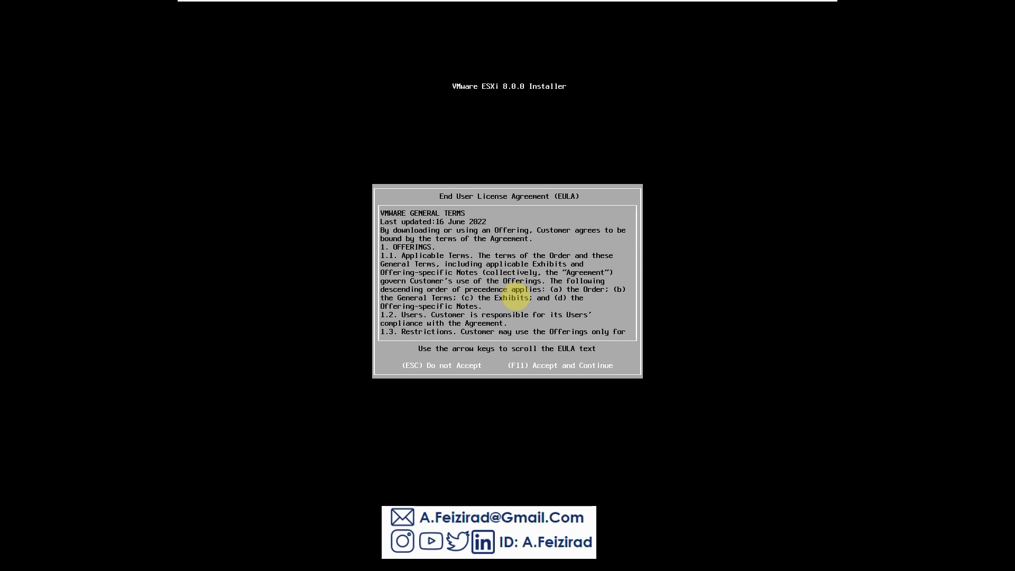
key(F11)
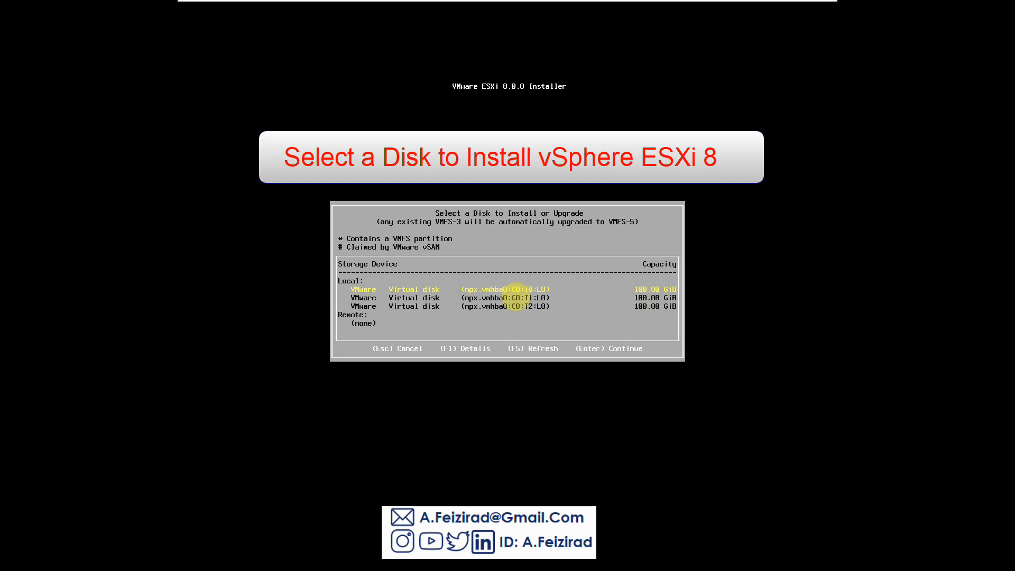
Choose local virtual disk mpx.vmhba0:C0:T0:L0 as the installation target and accept the US Default keyboard layout.
key(Down)
key(Down)
key(Down)
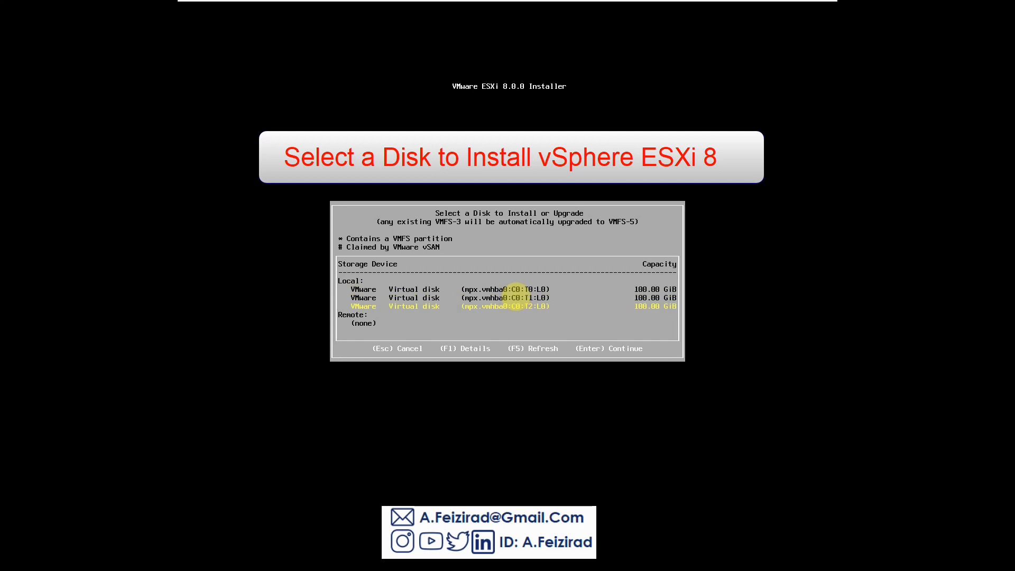
key(Return)
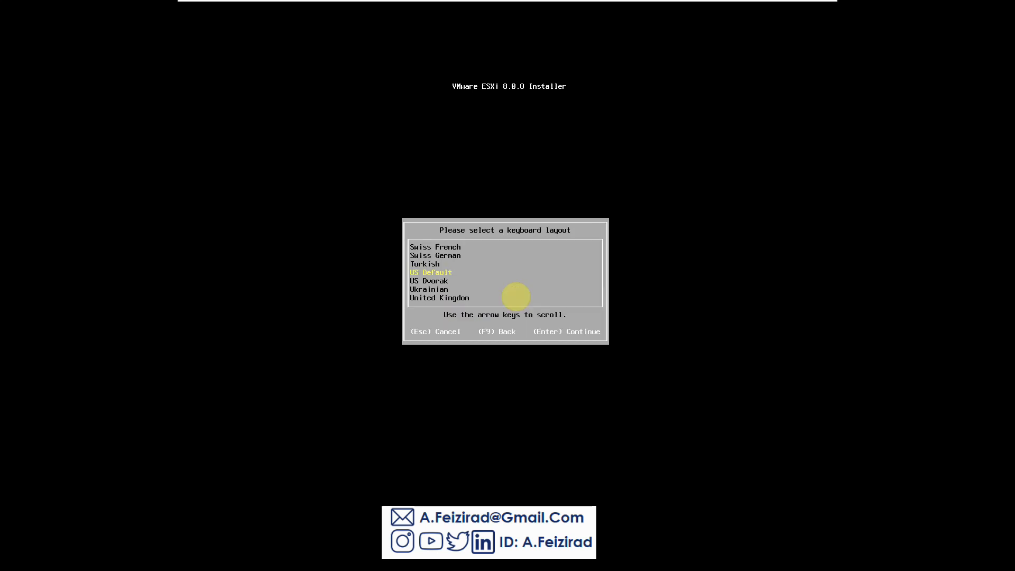
key(Return)
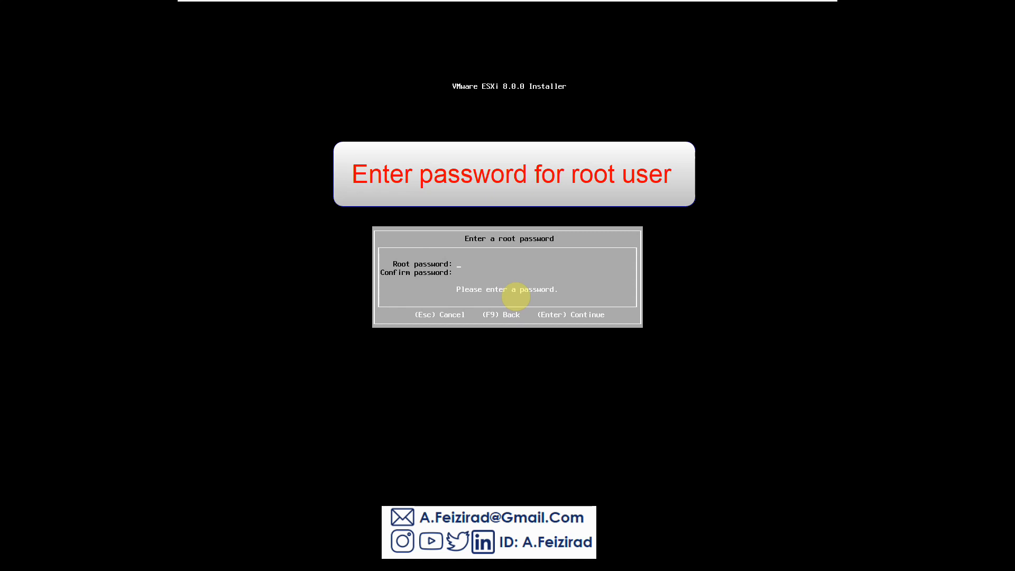
Enter and confirm the root password for the ESXi host and continue.
text(**********)
key(BackSpace)
key(BackSpace)
key(BackSpace)
key(BackSpace)
key(BackSpace)
key(BackSpace)
text(**********)
text(*)
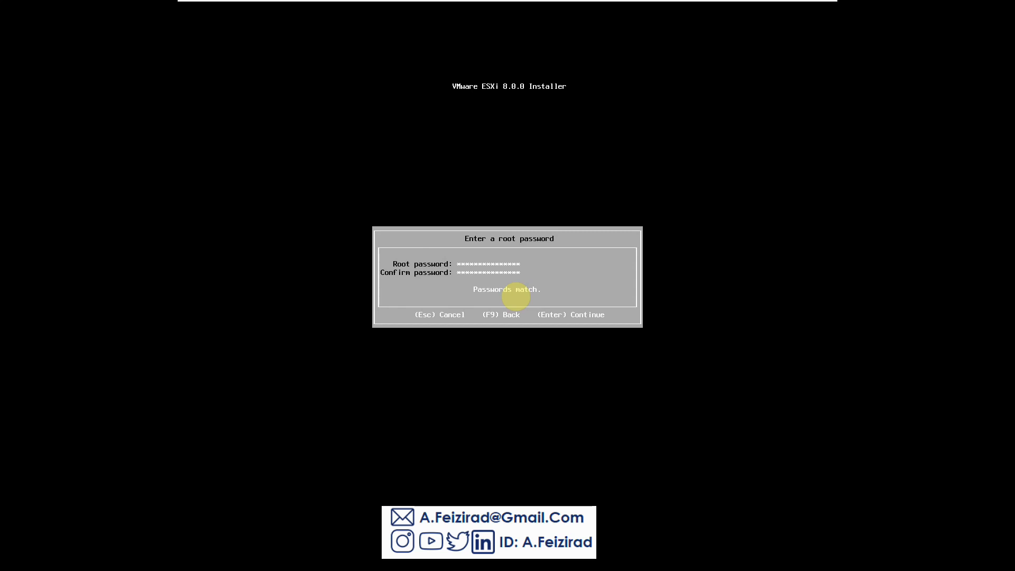
key(Return)
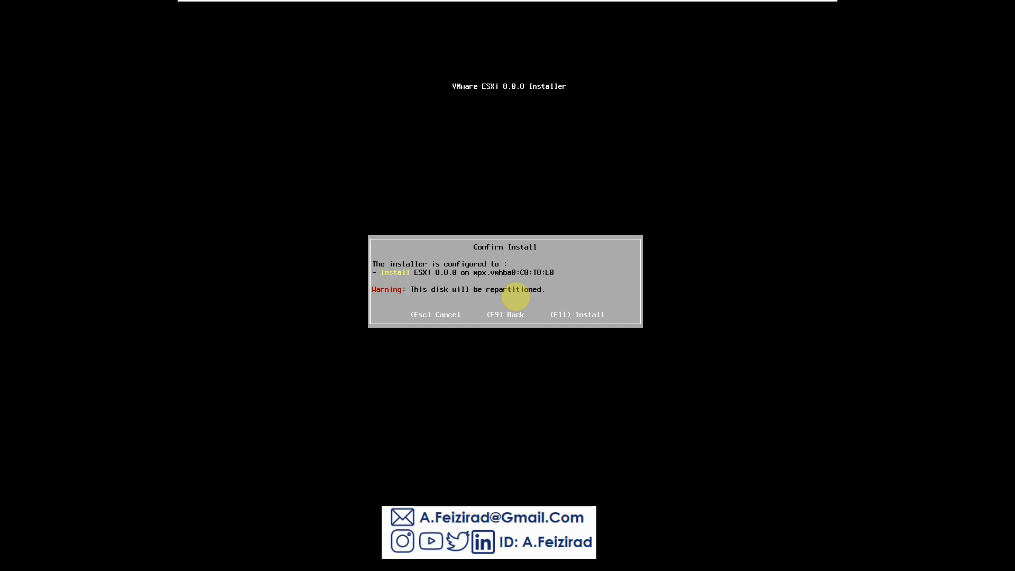
Start installing ESXi 8.0.0 on the chosen disk and reboot the server once installation completes.
key(F11)
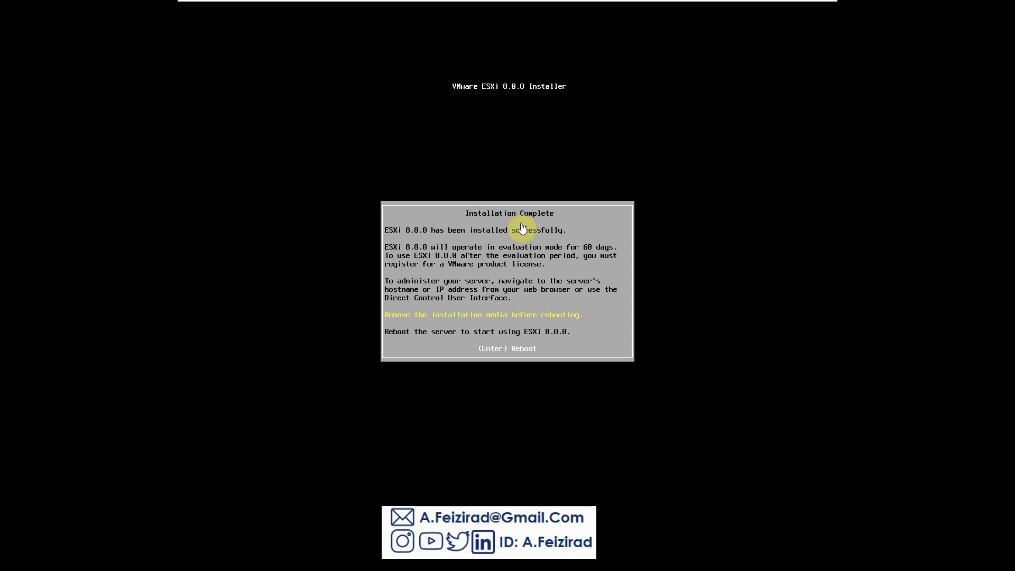
key(Return)
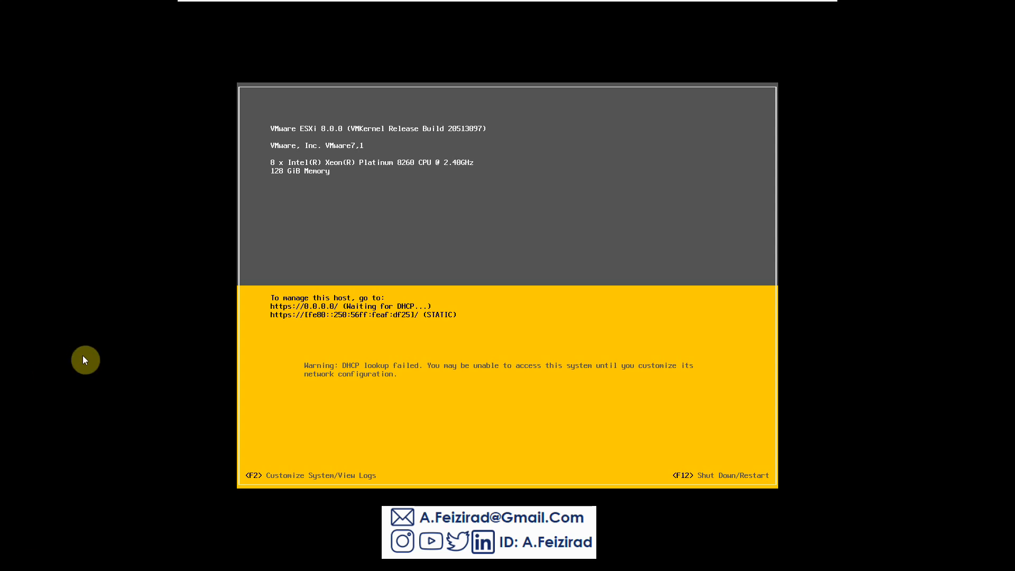
Open system customization on the ESXi host and log in as root with the root password.
click(393, 259)
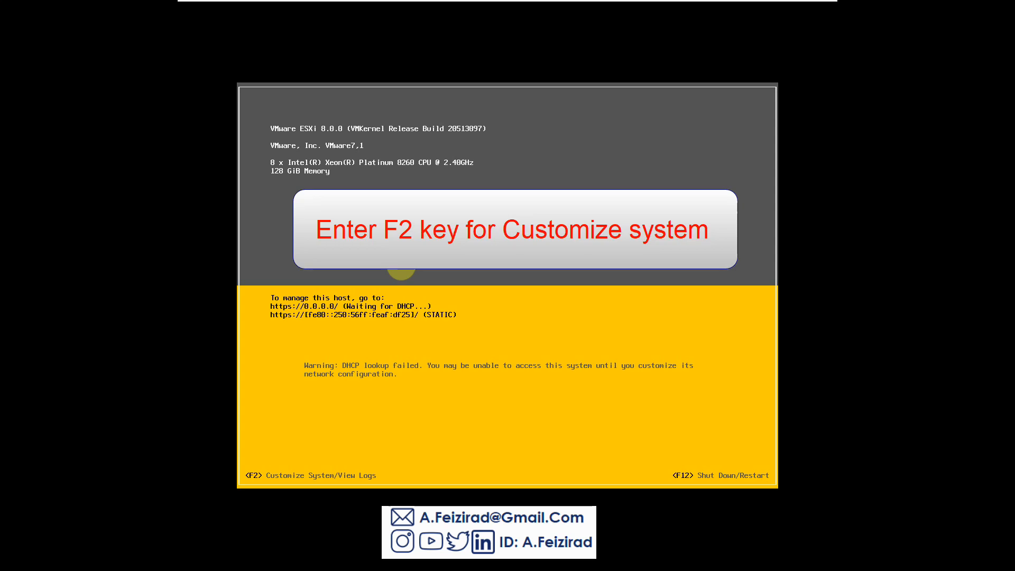
key(F2)
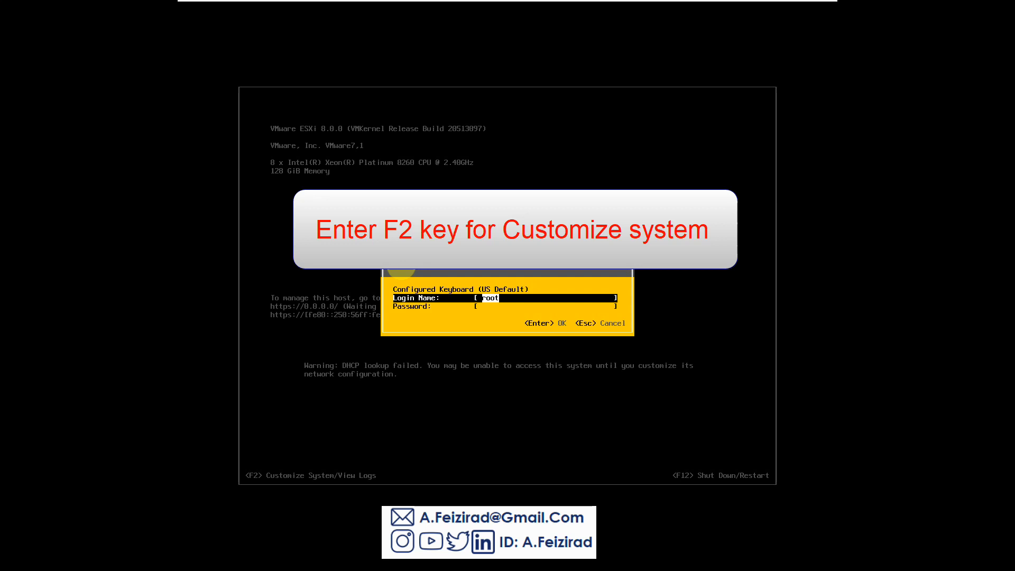
key(Tab)
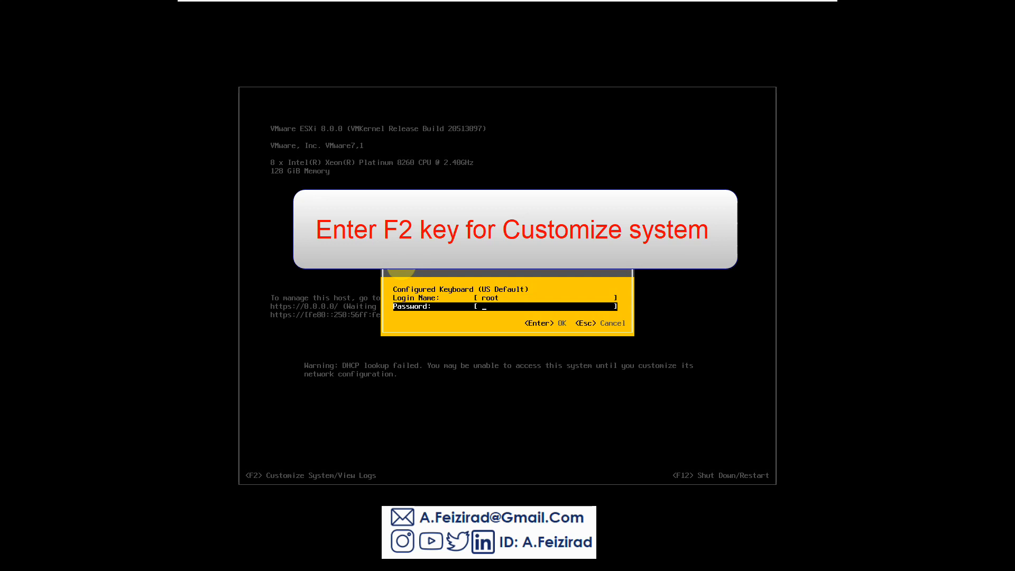
text(*************)
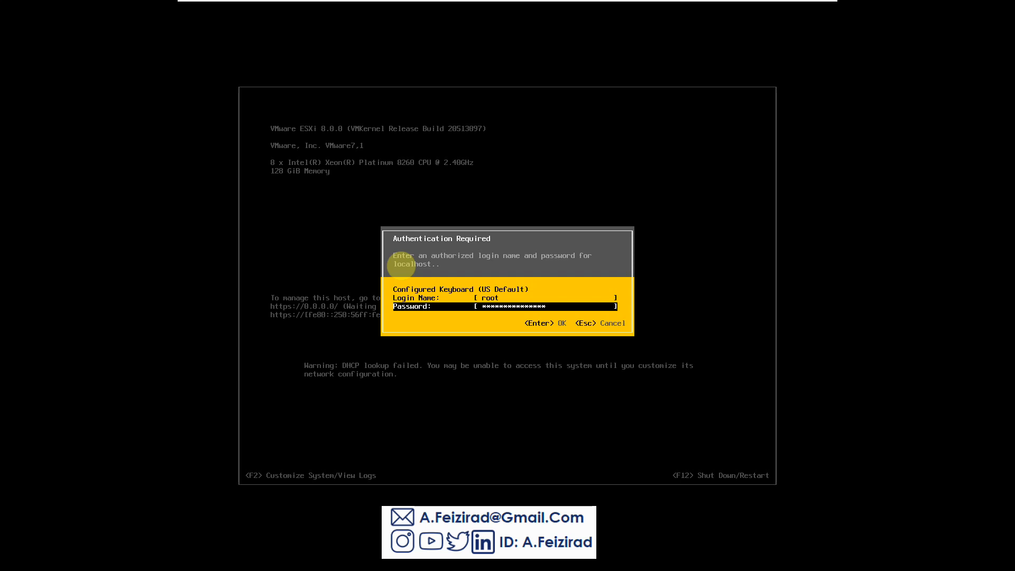
key(Return)
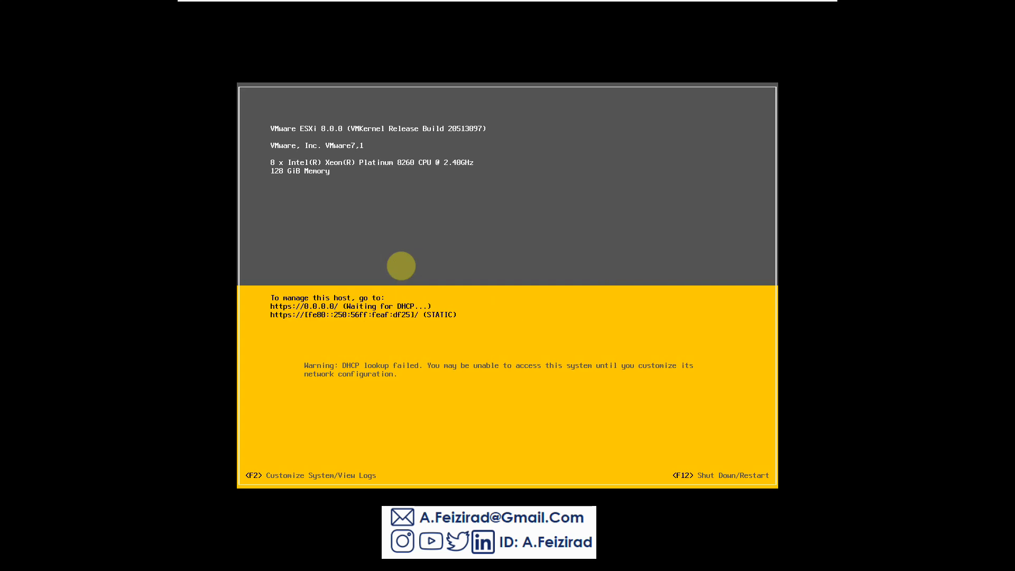
Open the management network configuration and disable IPv6 for the host.
key(Down)
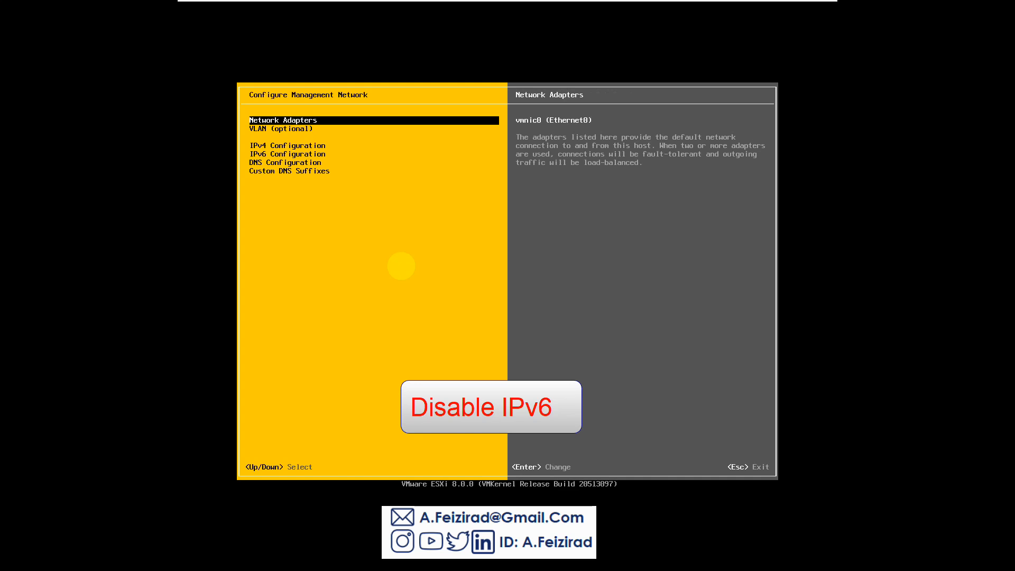
key(Return)
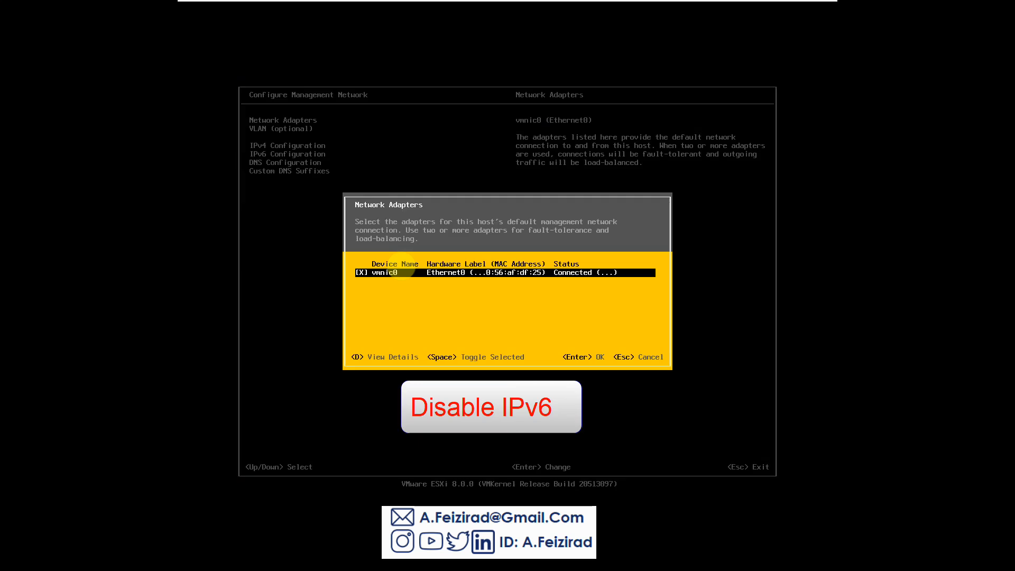
key(Escape)
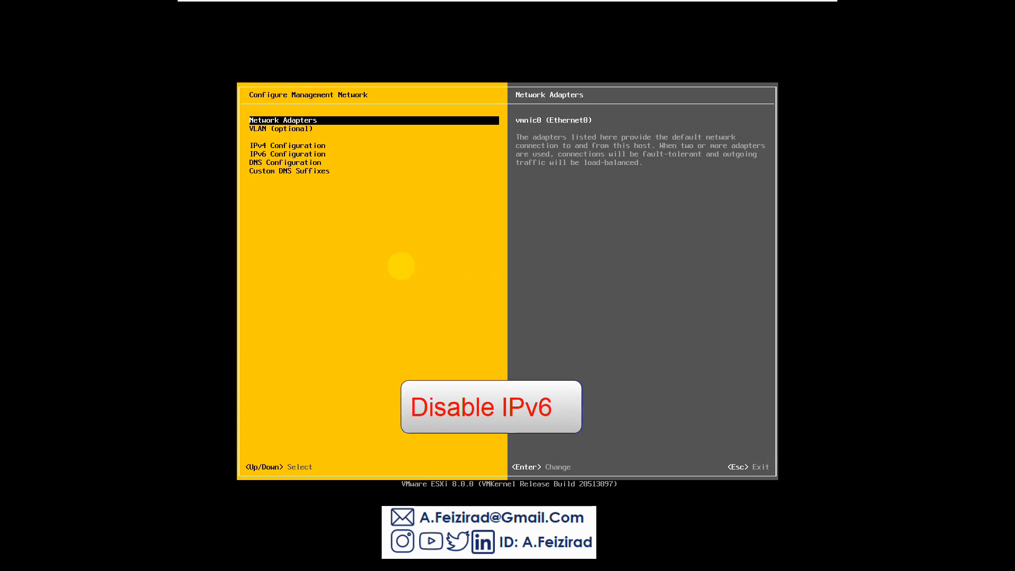
key(Down)
key(Down)
key(Down)
key(Return)
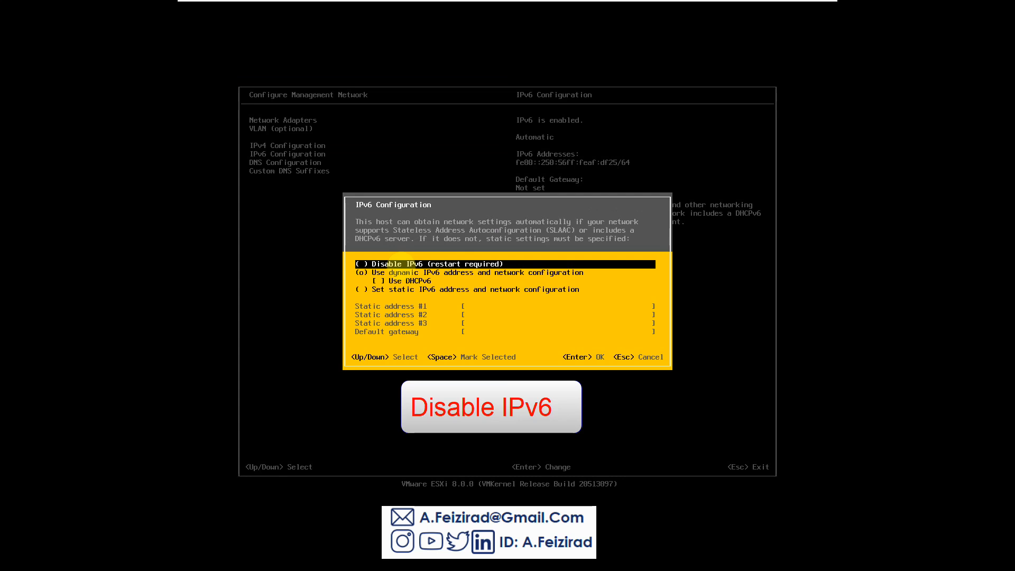
key(space)
key(Return)
Set the management network to a static IPv4 configuration and enter the host's IPv4 address.
key(Up)
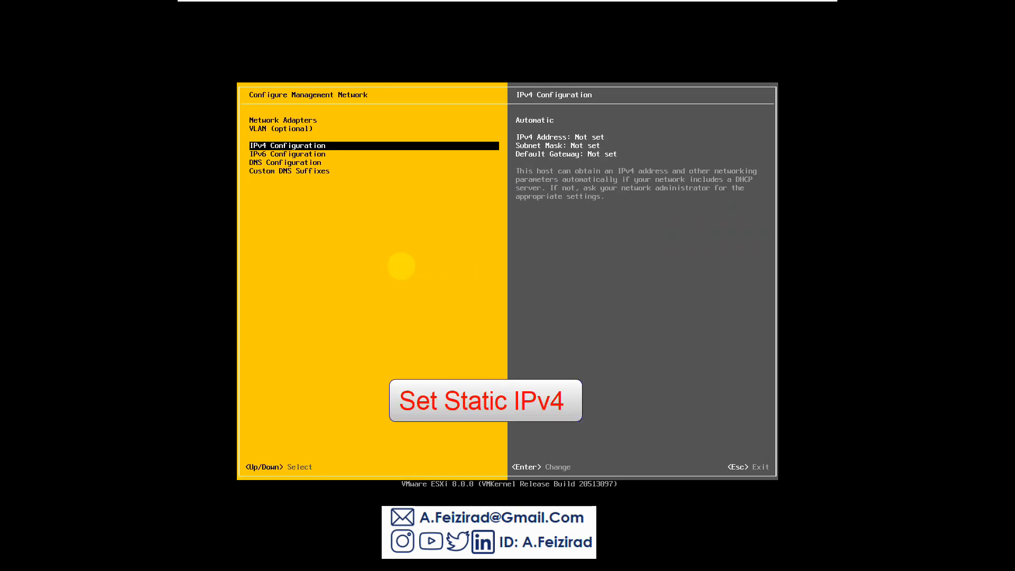
key(Return)
key(Down)
key(Down)
key(space)
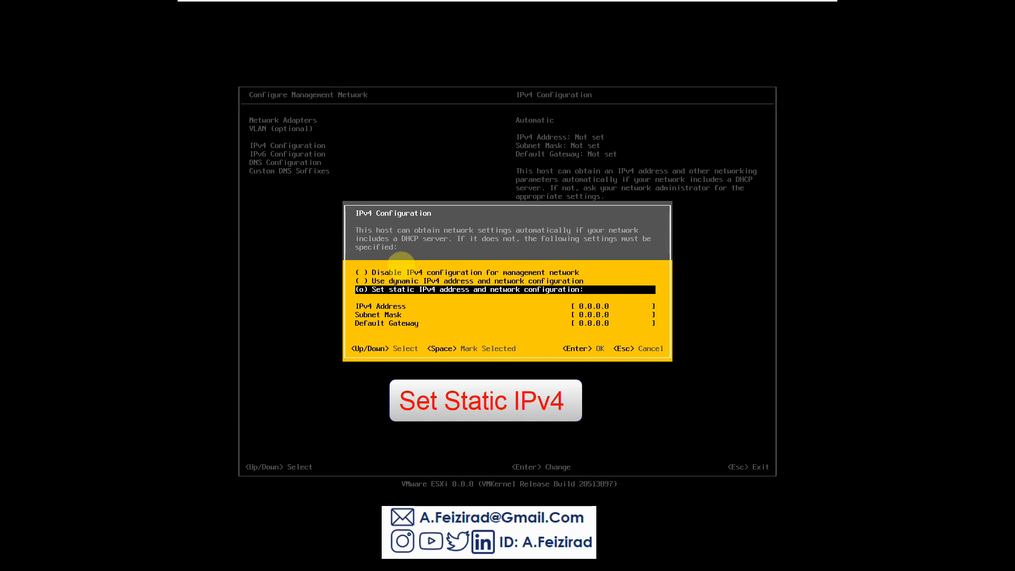
key(Down)
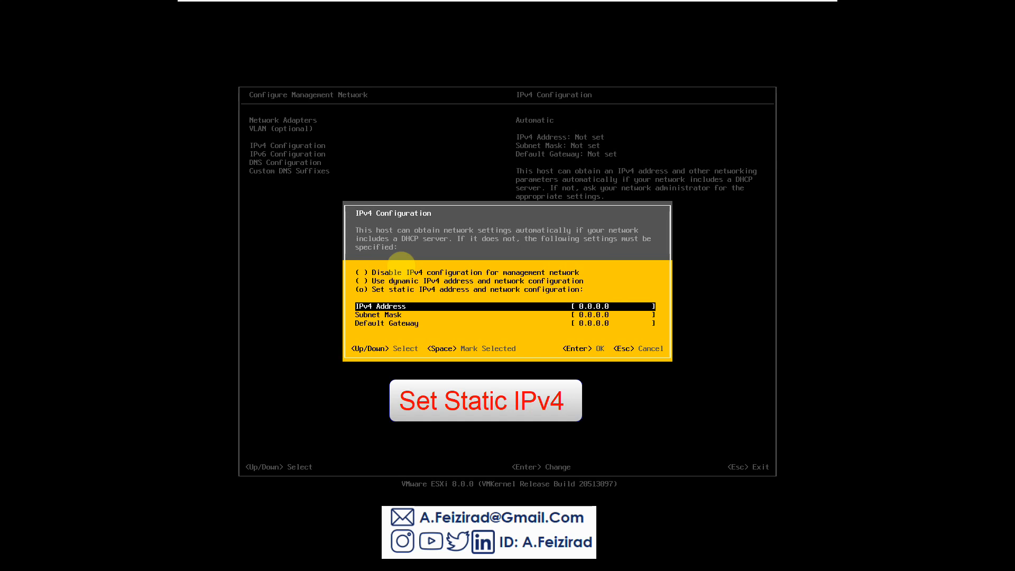
text(172)
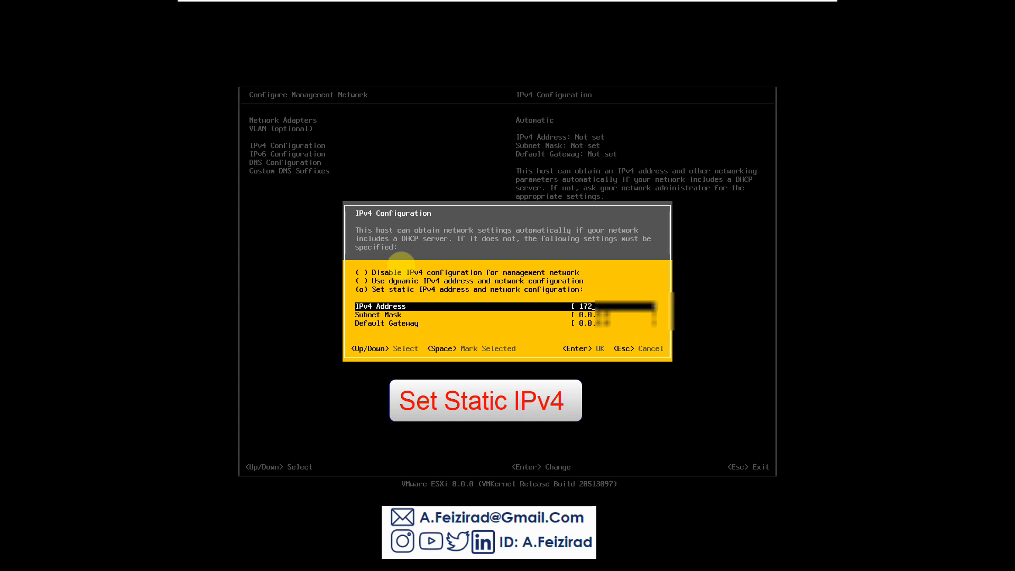
text(.)
text(1)
text(10)
Enter the subnet mask and default gateway for the static IPv4 configuration and apply the settings.
key(Down)
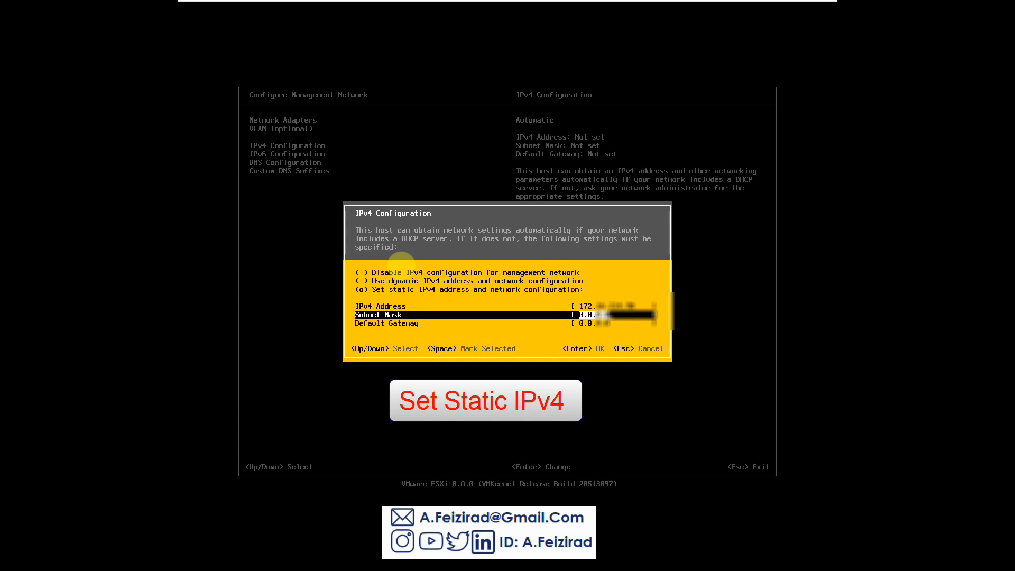
text(255.255.255.255)
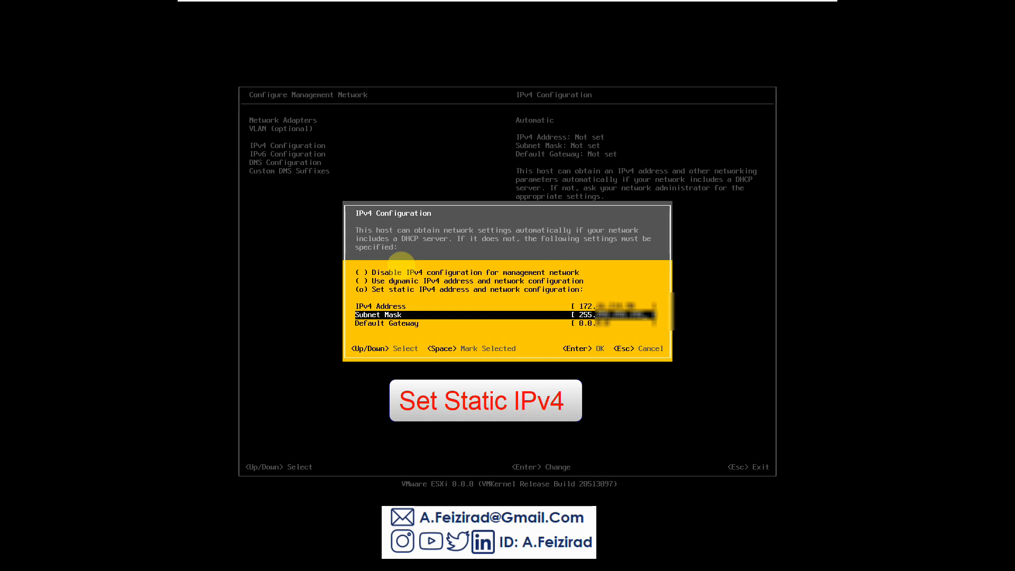
key(Down)
text(172)
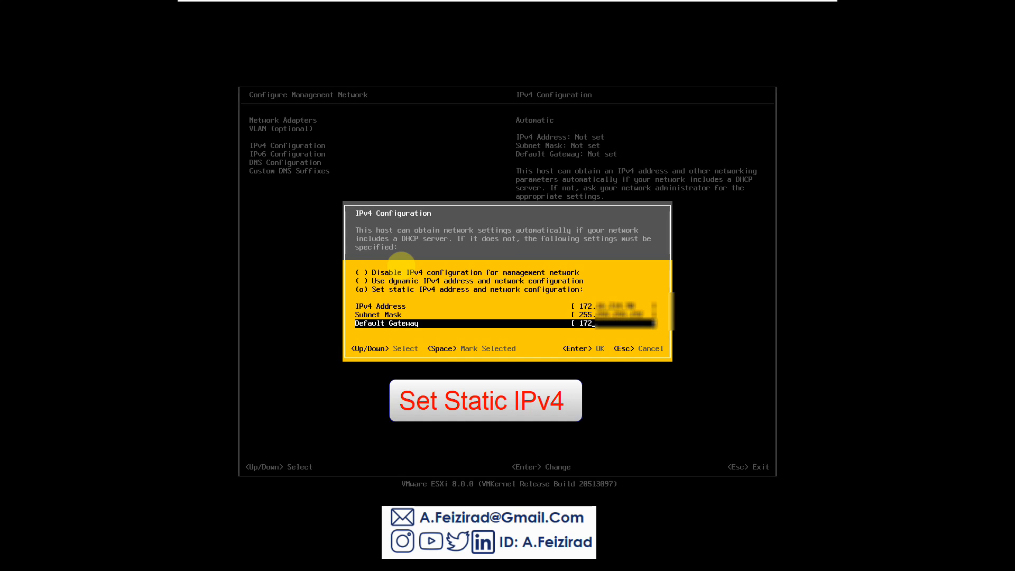
text(.16.214.65)
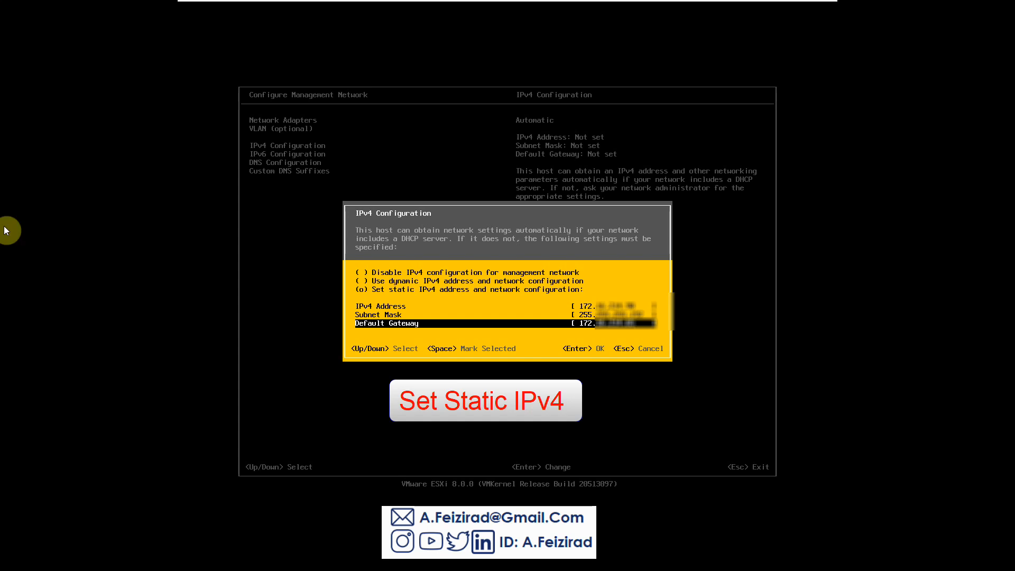
key(Return)
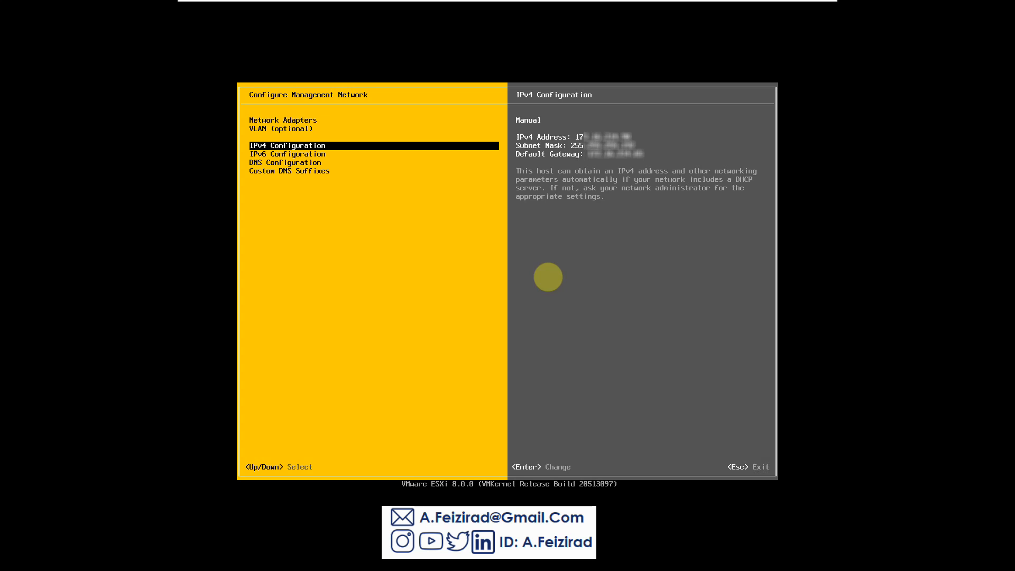
Set DNS to use manually specified servers and enter the primary and alternate DNS server addresses.
key(Down)
key(Down)
key(Return)
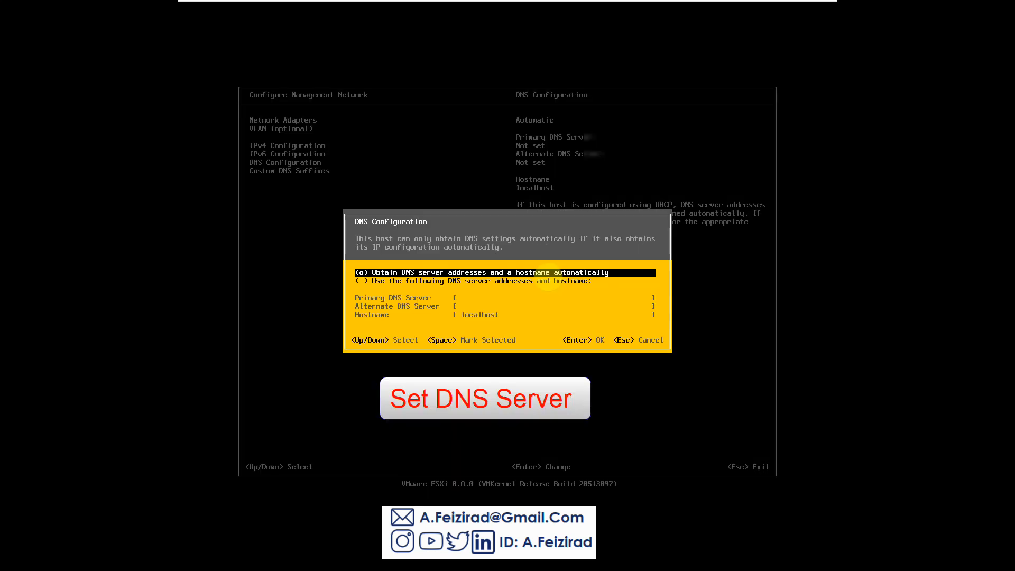
key(Down)
key(space)
key(Down)
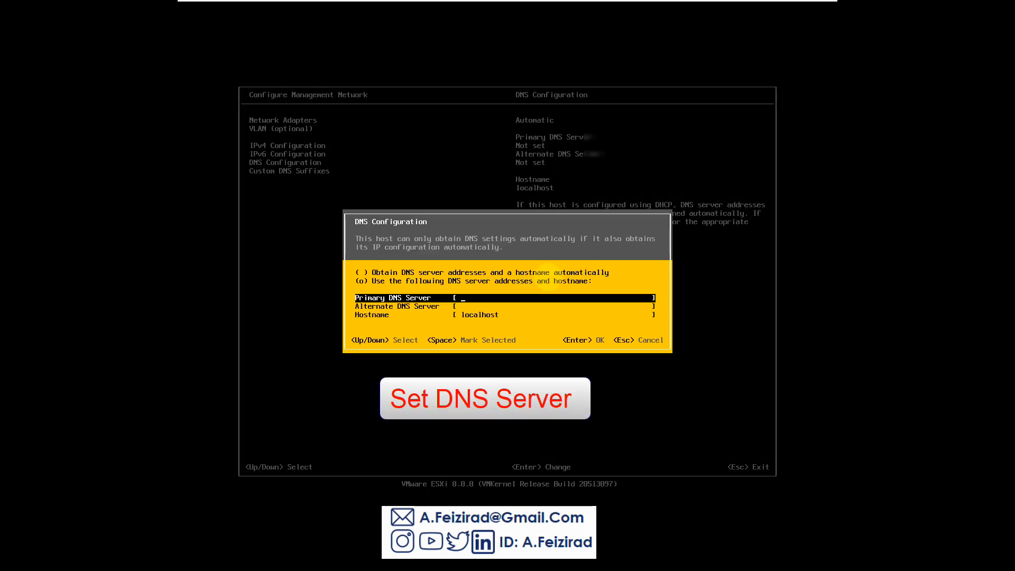
text(192.168.)
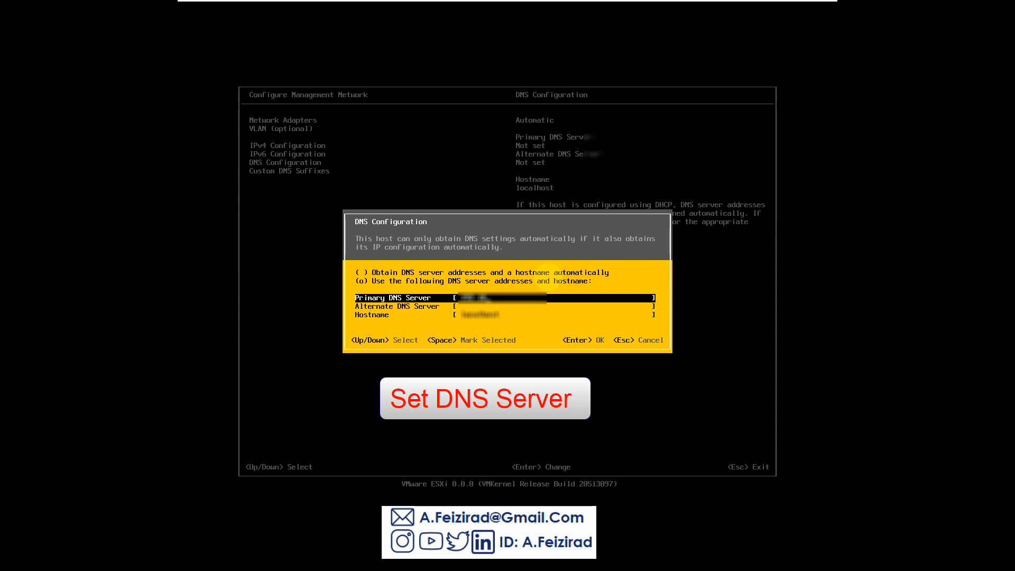
text(10.10)
key(Down)
text(192.168.10)
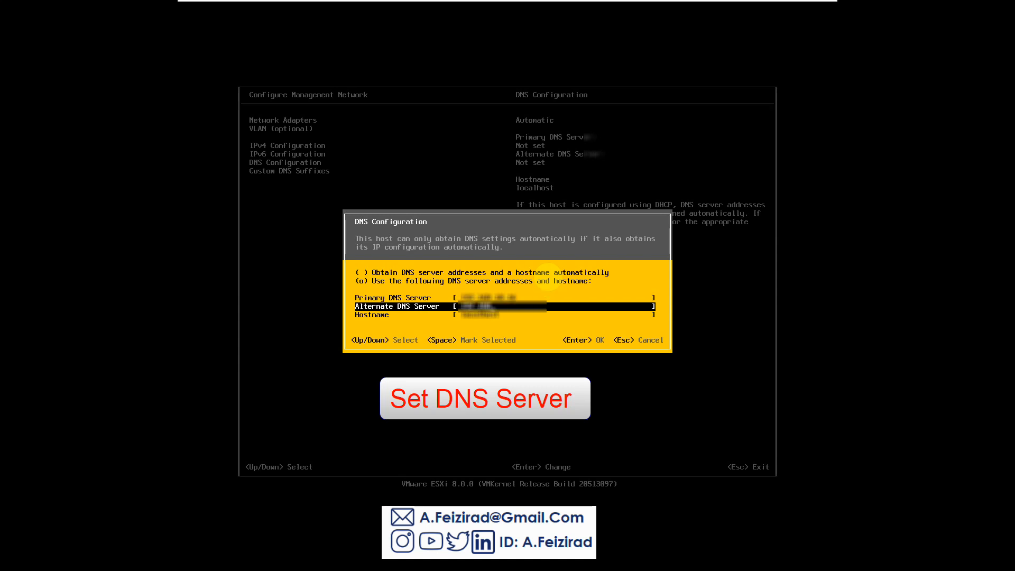
text(.1)
Enter the ESXi host's hostname in the DNS configuration and save the DNS settings.
key(Down)
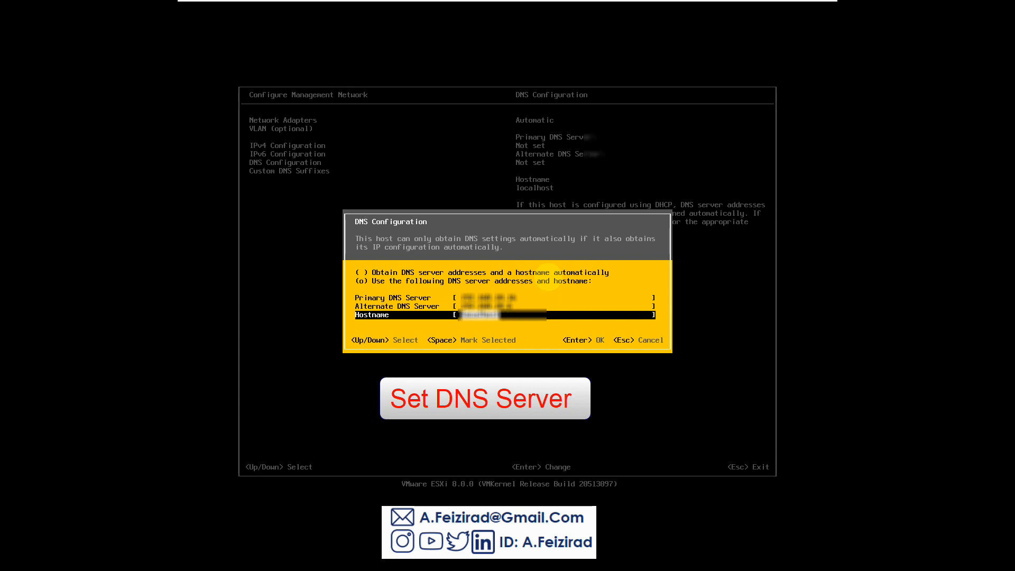
text(Es)
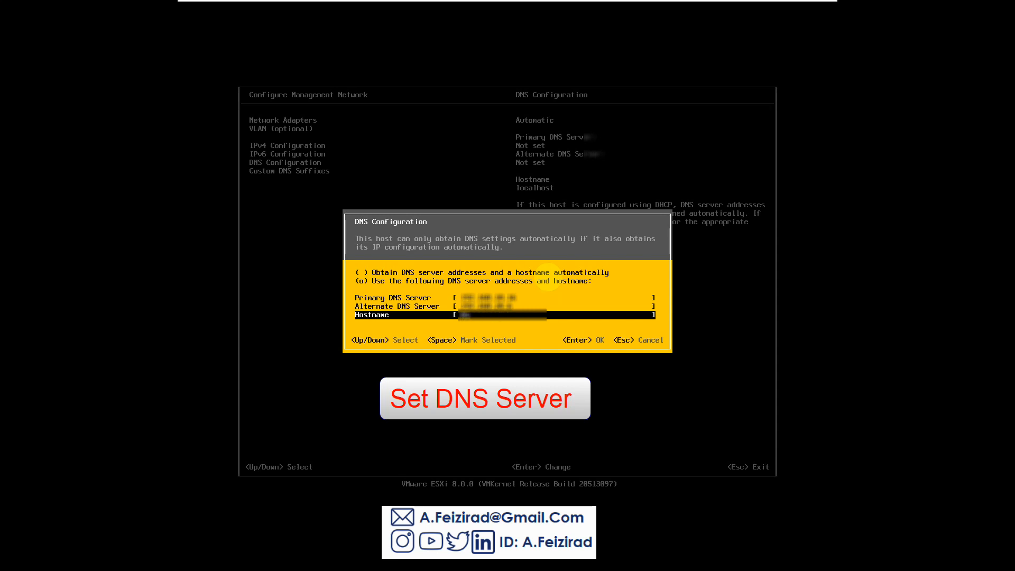
text(xi-8.corp)
key(Return)
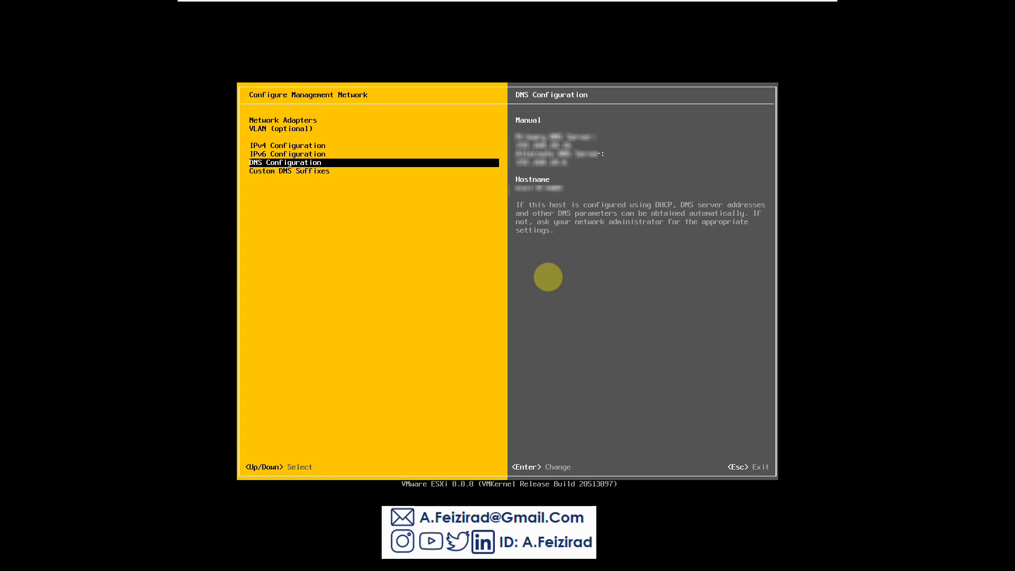
Set a custom DNS suffix for the host, and apply the management network changes with a host reboot.
key(Down)
key(Return)
text(signal.)
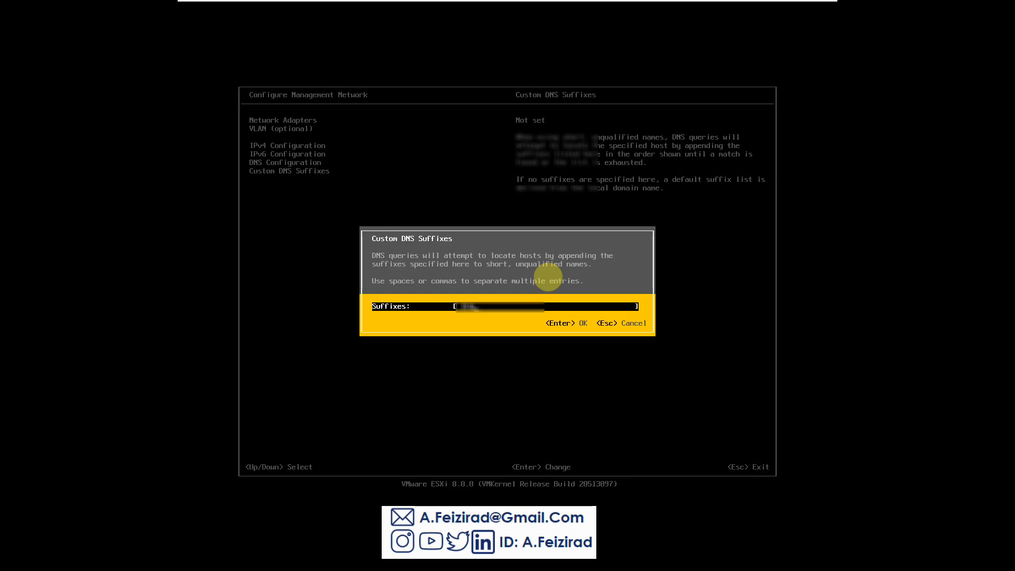
text(net)
key(Return)
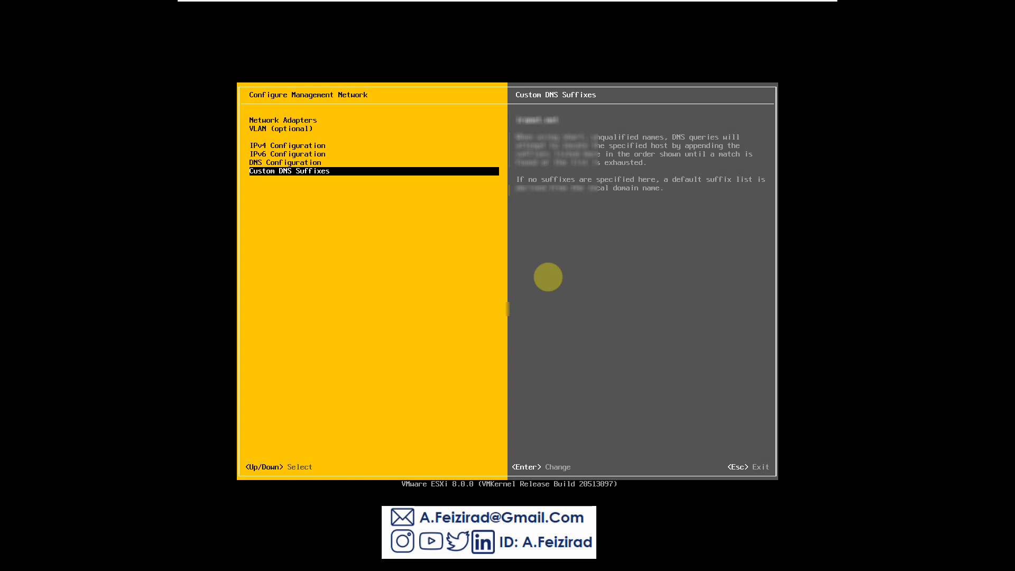
key(Escape)
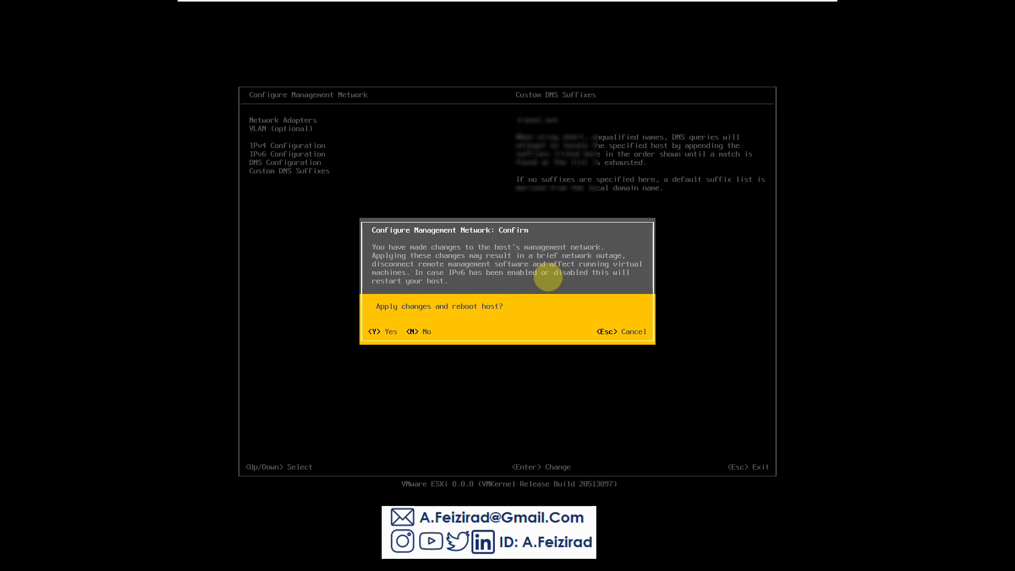
key(Escape)
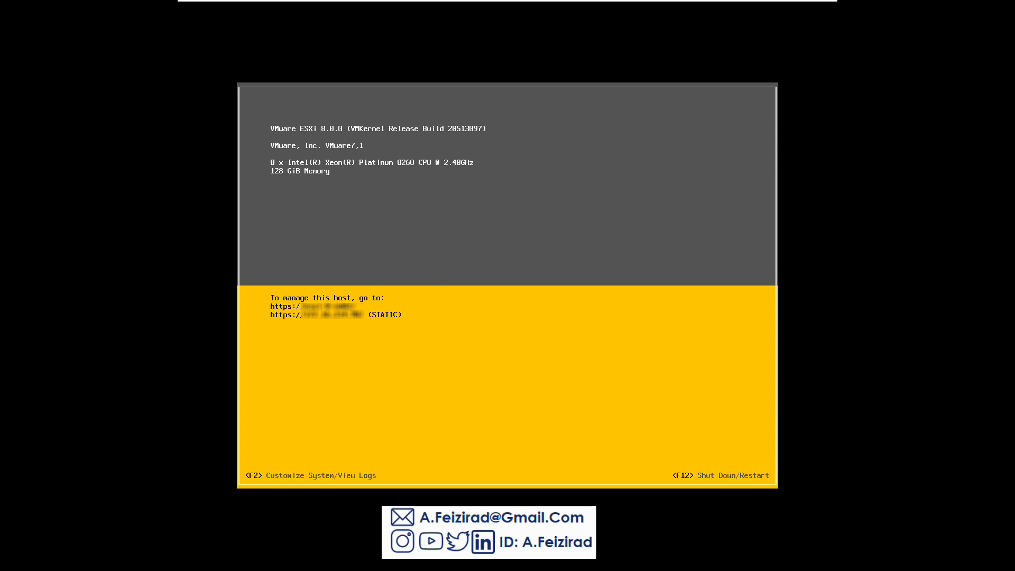
Switch from the full-screen VM console to Firefox and open the vCenter Server's vSphere Client login page.
mouse_move(787, 4)
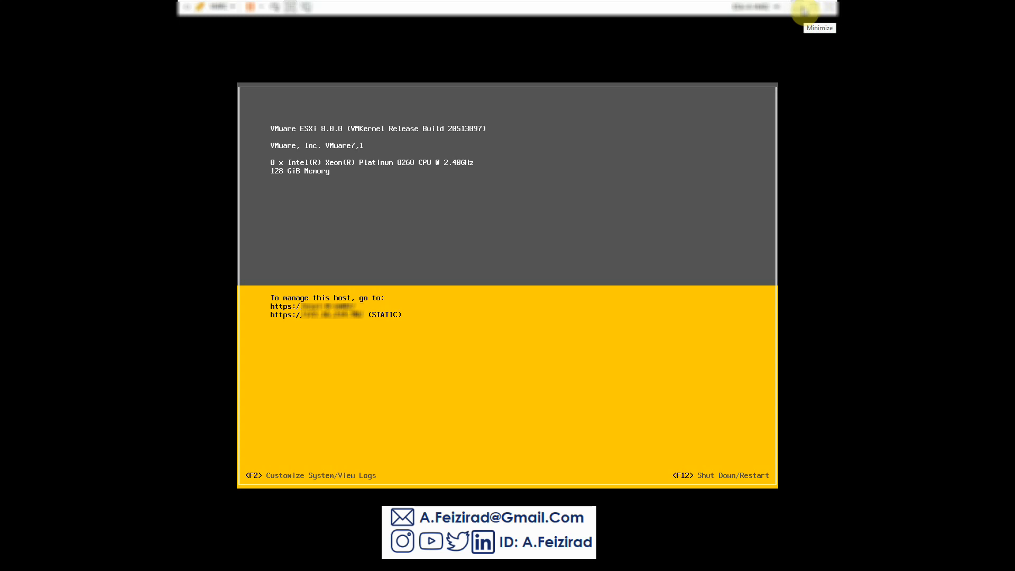
click(804, 11)
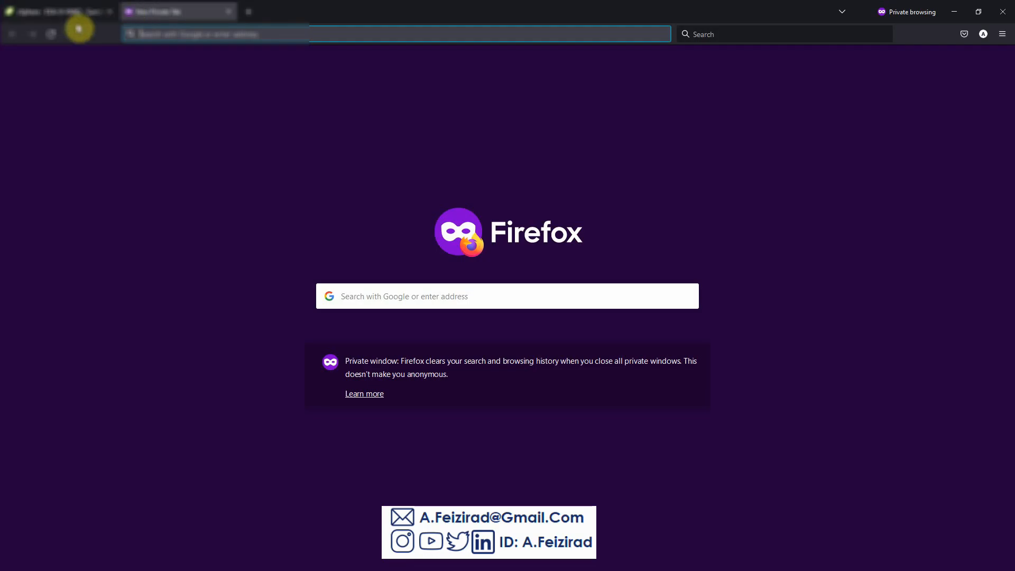
click(148, 38)
key(BackSpace)
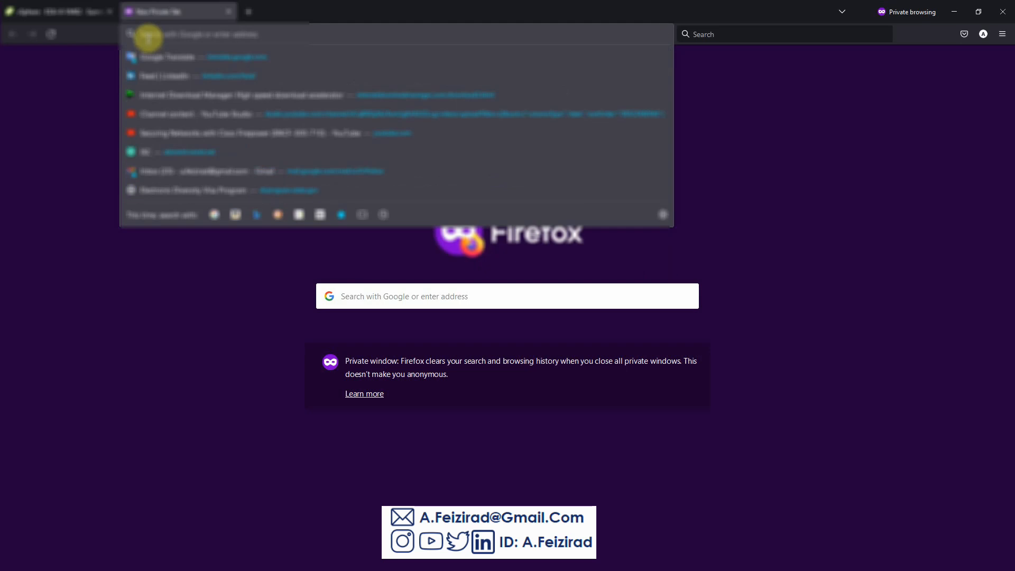
text(vcsa)
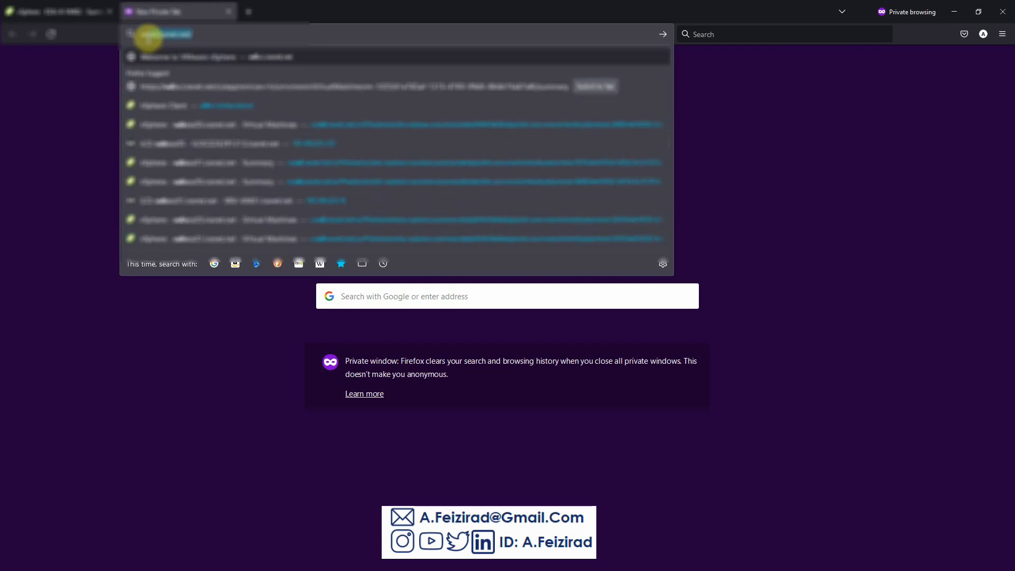
key(BackSpace)
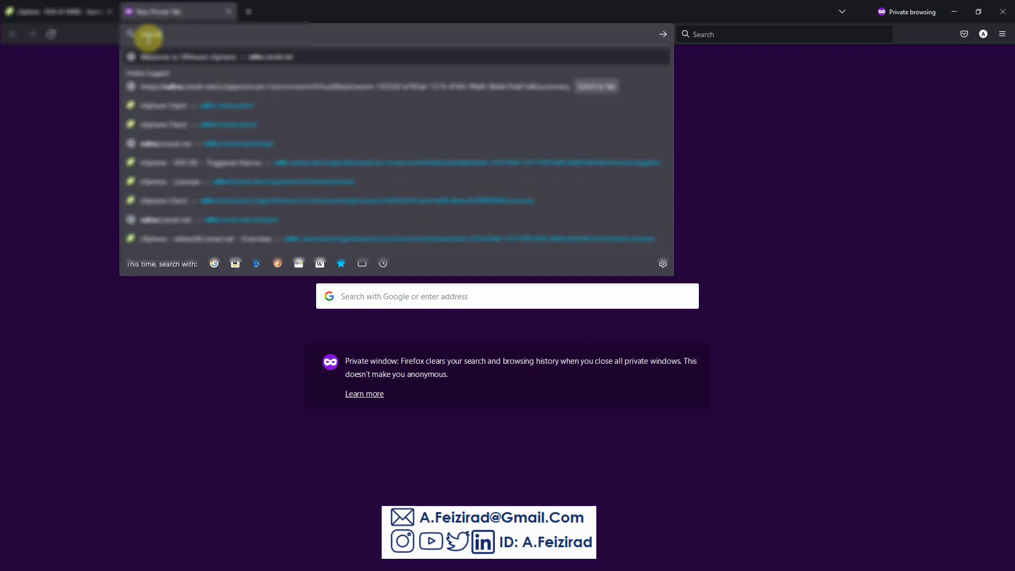
key(Down)
key(Return)
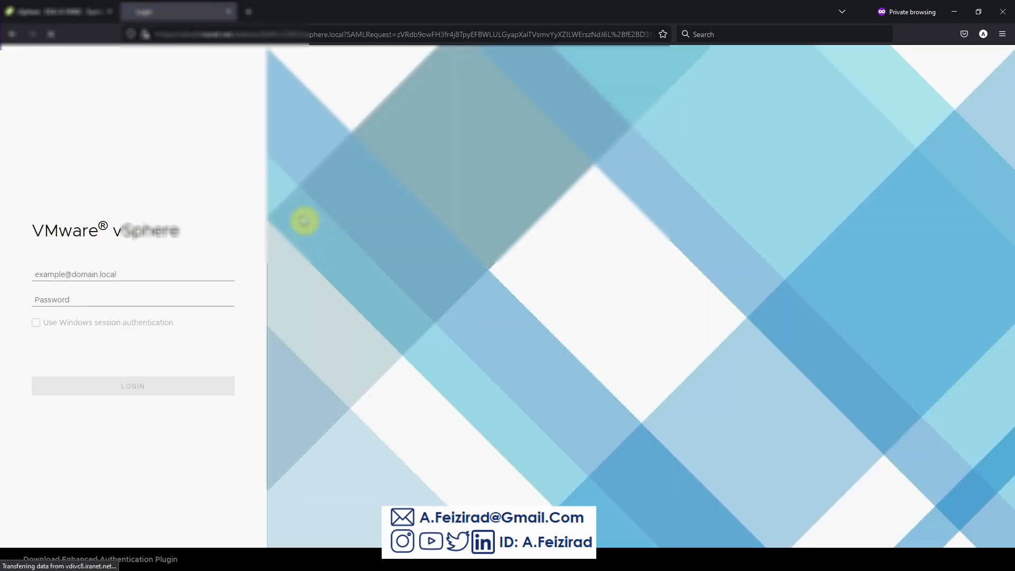
Log in to the vSphere Client with the saved administrator user name and account password.
click(120, 272)
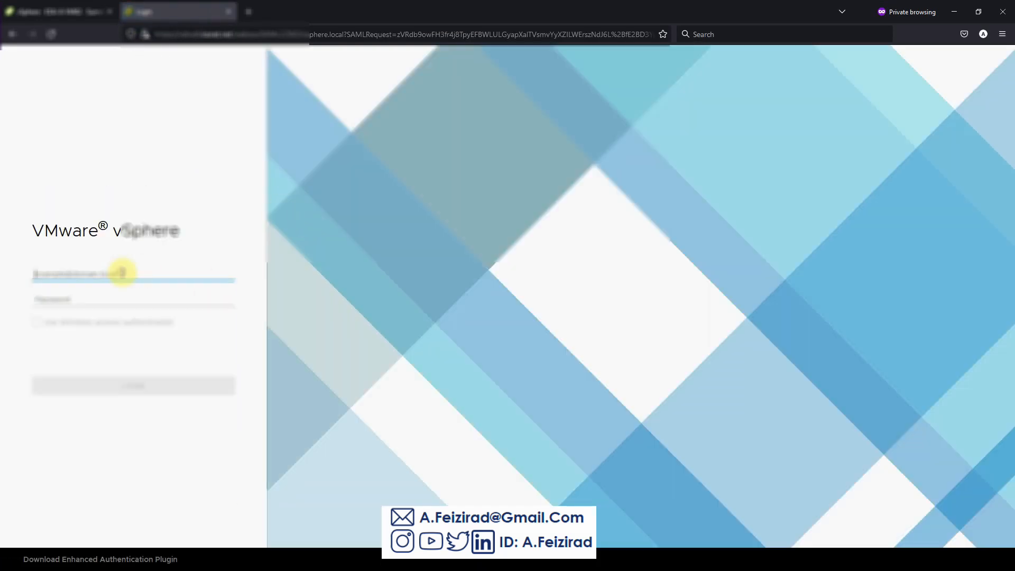
click(118, 288)
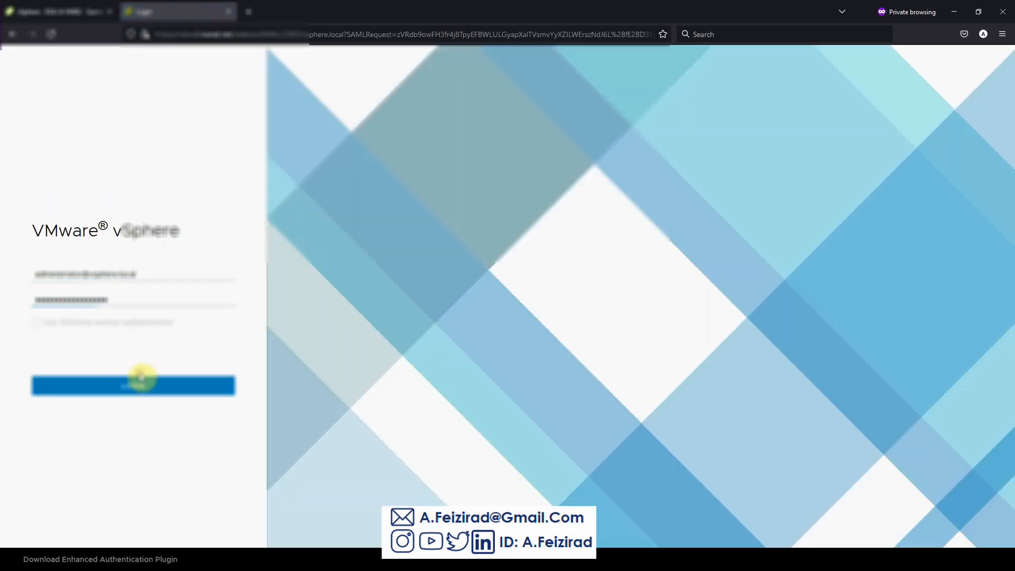
click(139, 385)
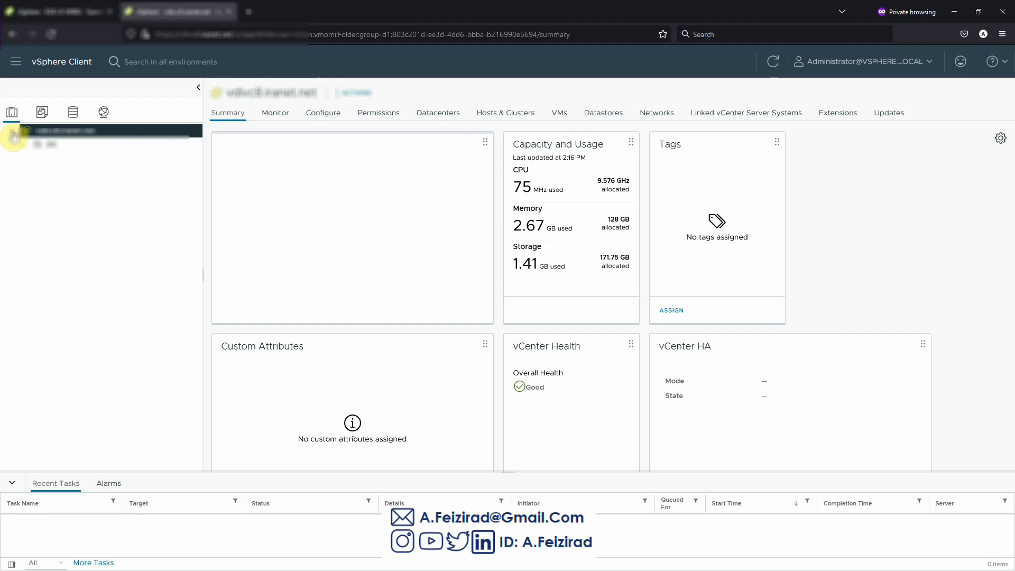
Start adding a host to the DC datacenter and enter the new ESXi host's IP address.
right_click(52, 144)
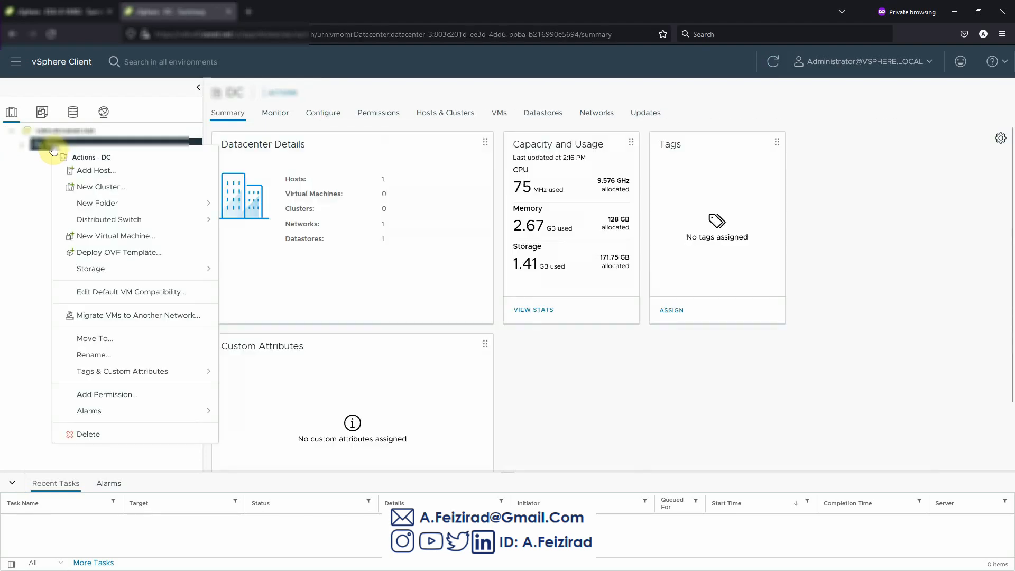
click(92, 171)
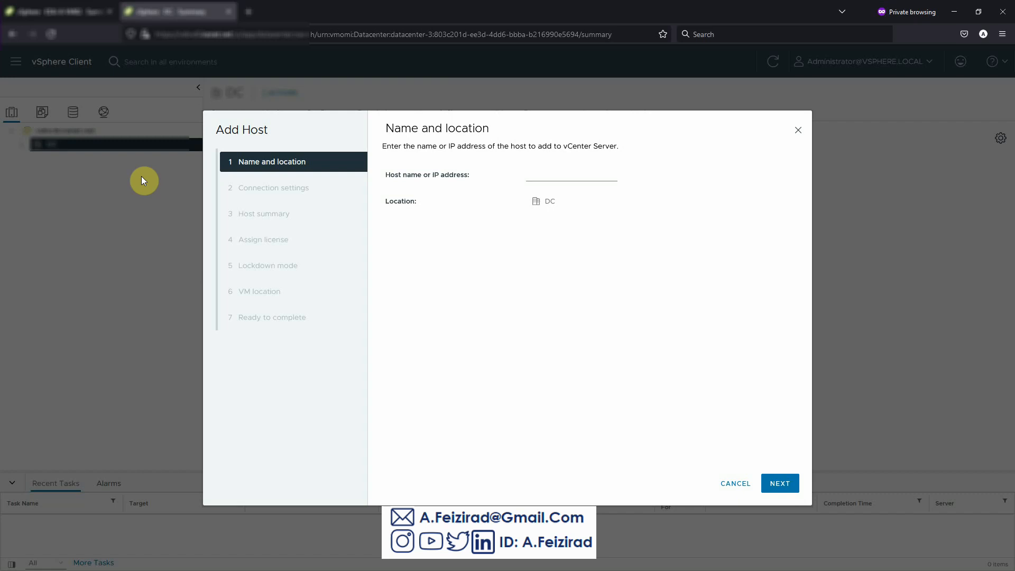
click(552, 176)
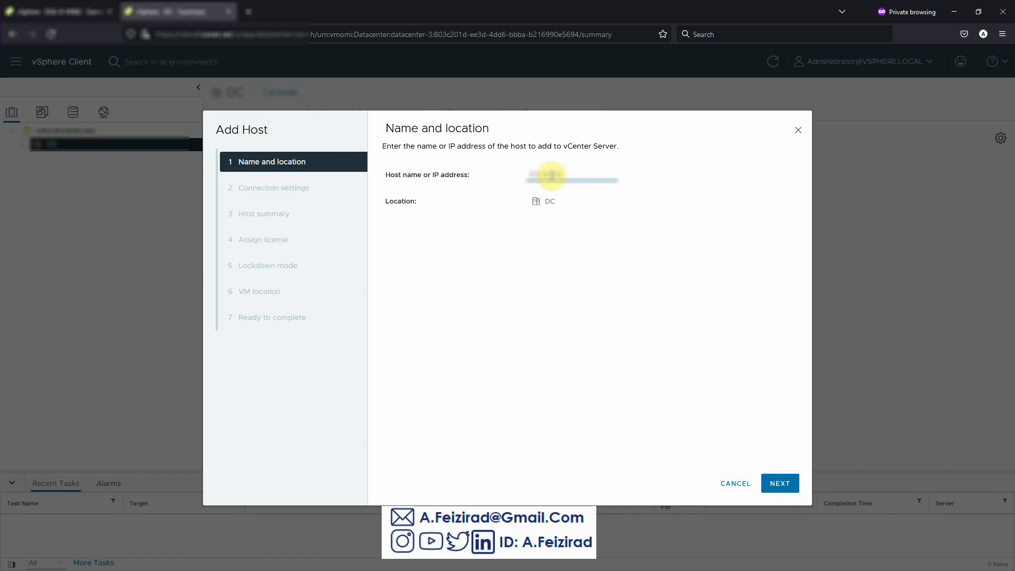
text(10)
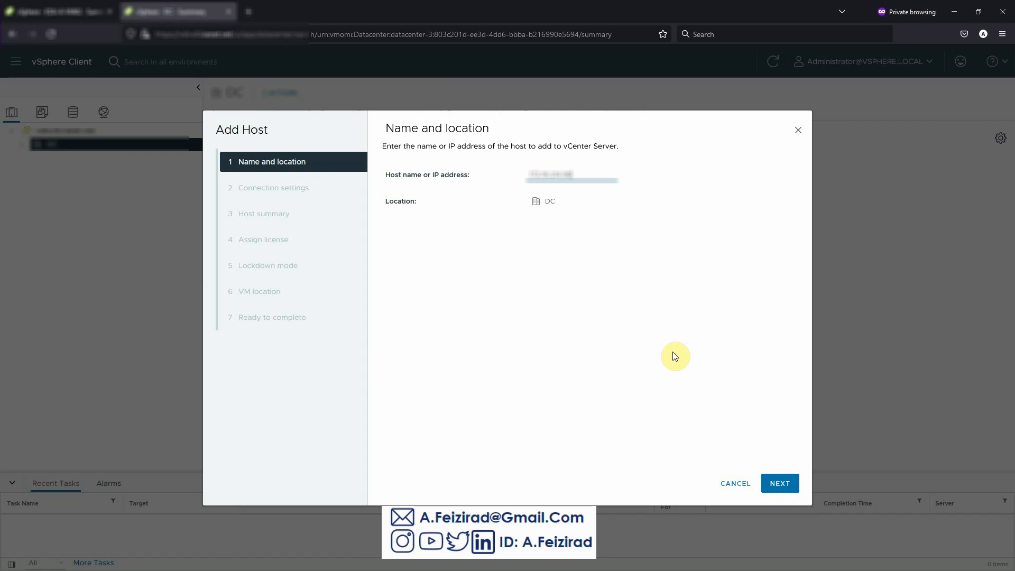
click(780, 483)
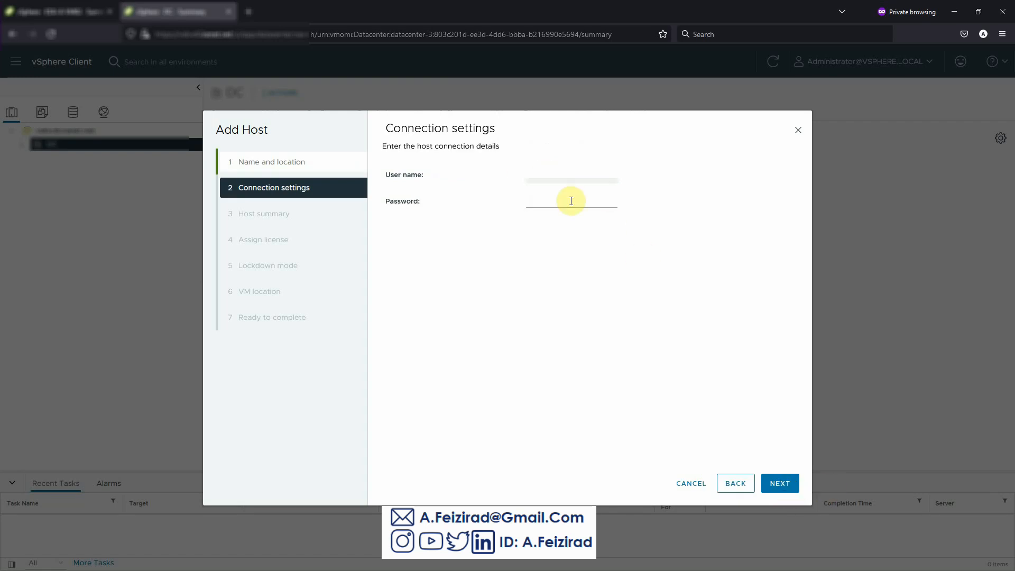
Enter the host's root user name and password as connection settings, and accept replacing its certificate.
click(558, 176)
text(r)
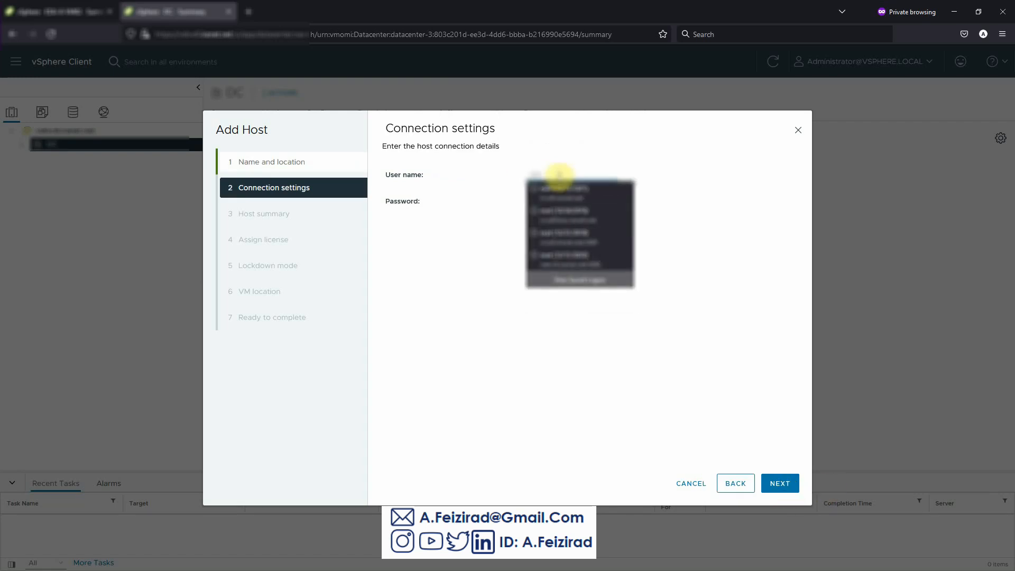
key(Tab)
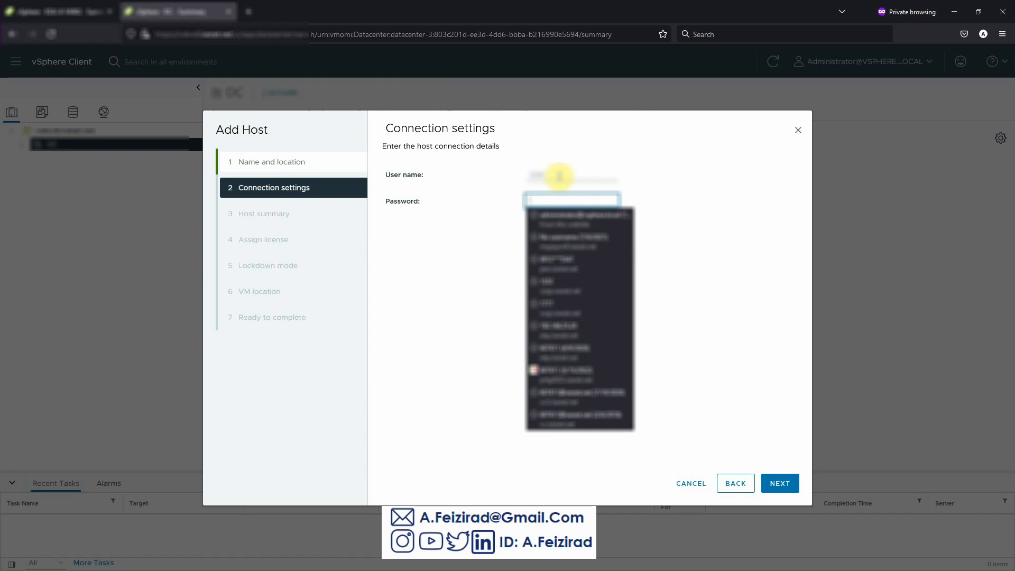
text(•)
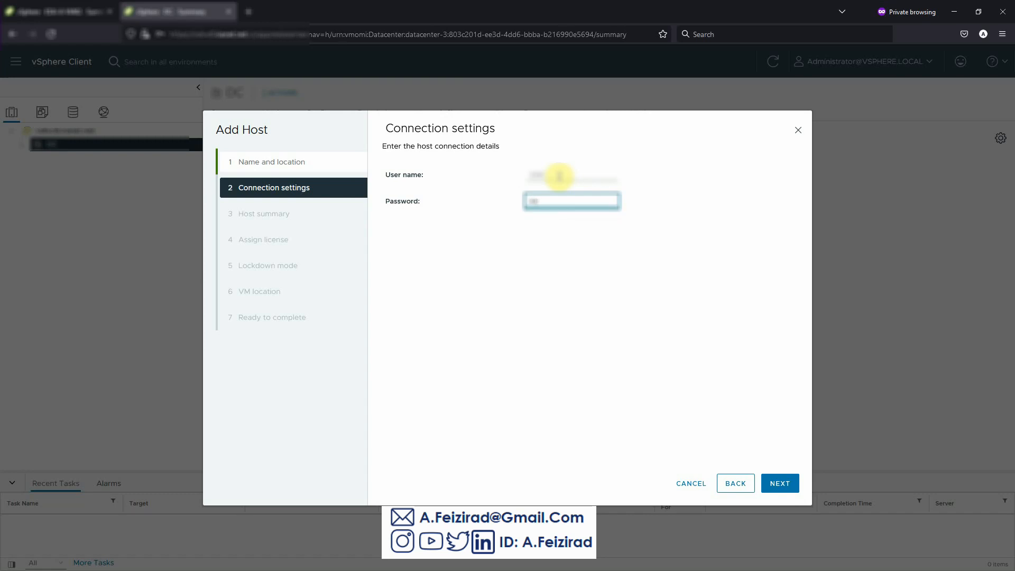
text(•••••••••••)
click(780, 483)
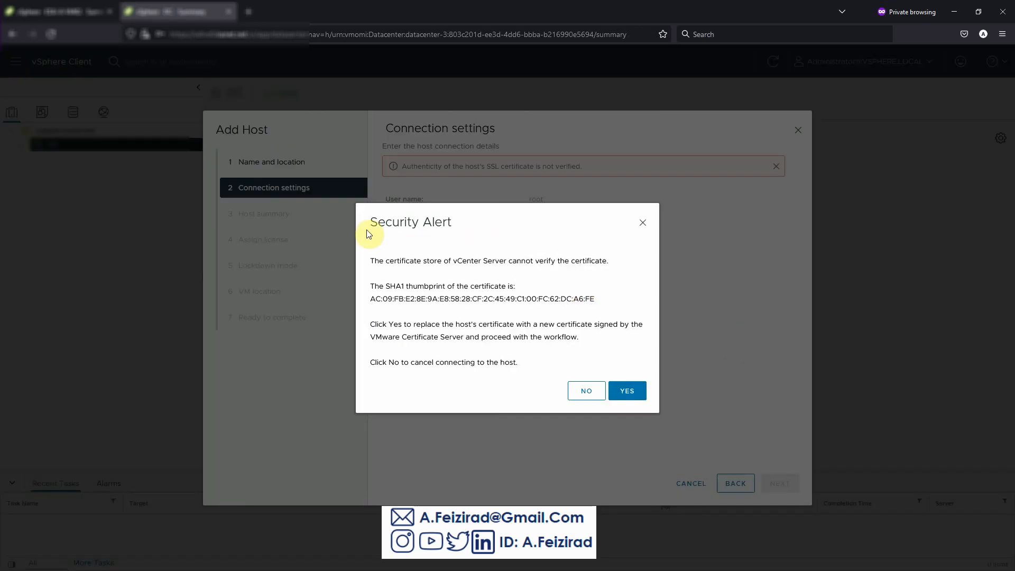
click(631, 396)
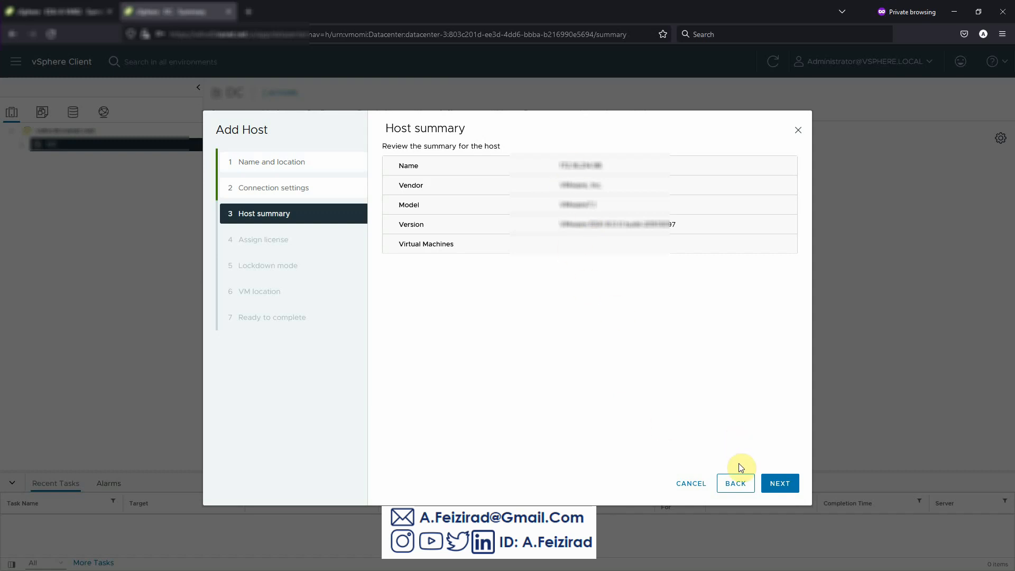
Accept the host summary and assign the existing esxi license for vSphere 8 Enterprise Plus to the host.
click(778, 484)
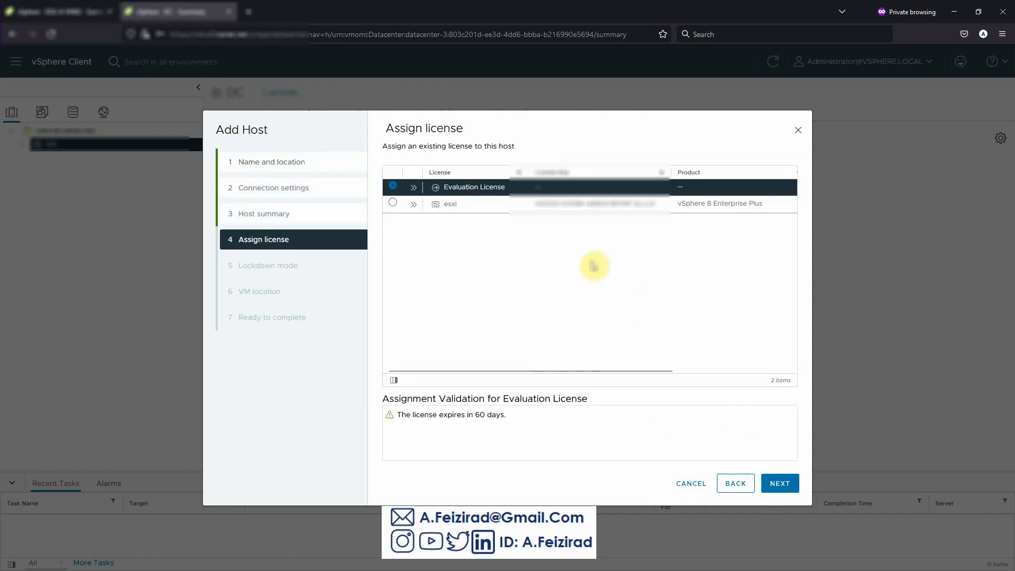
click(391, 204)
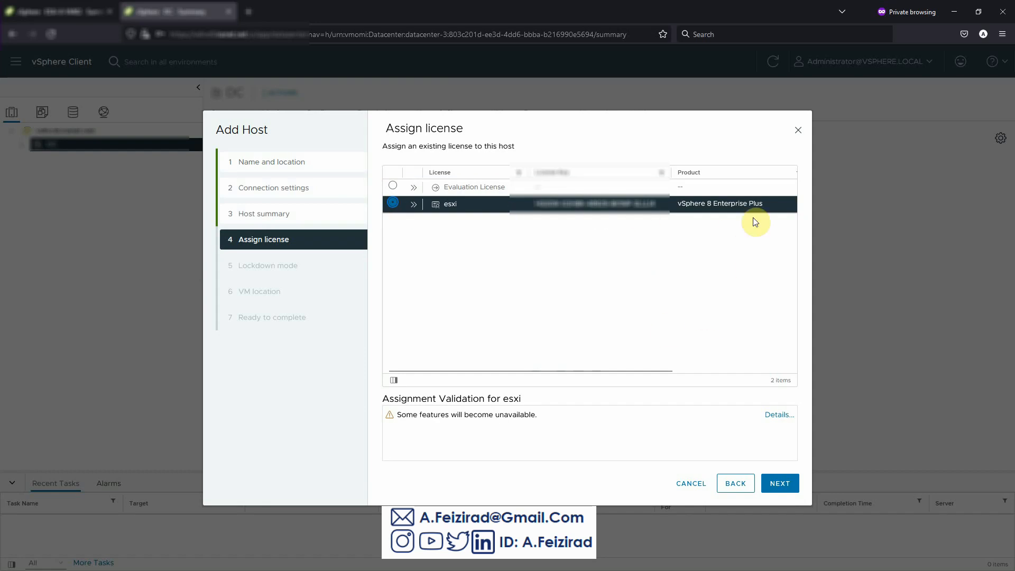
click(787, 484)
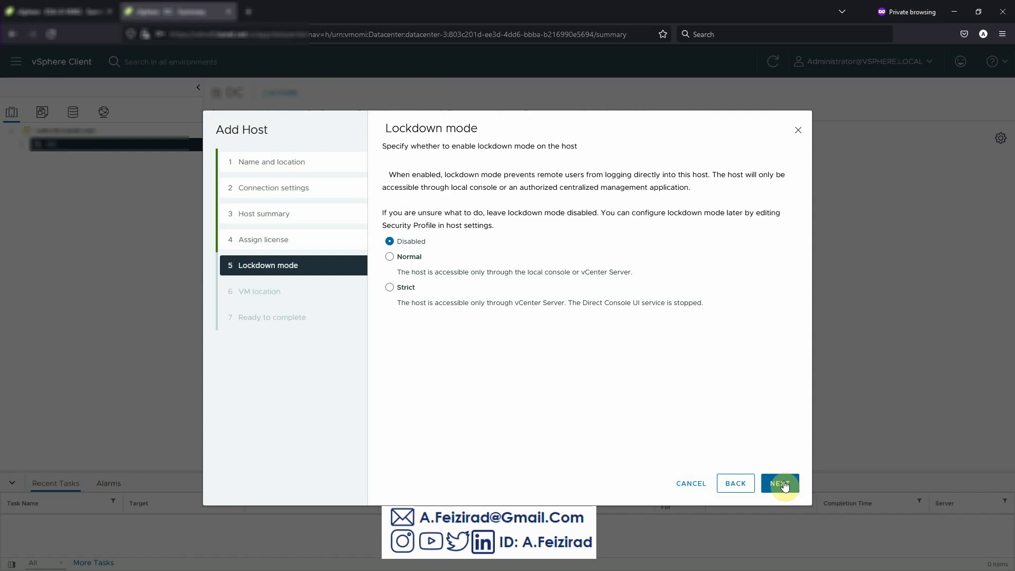
Keep lockdown mode disabled and DC as the VM location, and finish adding the host.
click(786, 486)
click(784, 482)
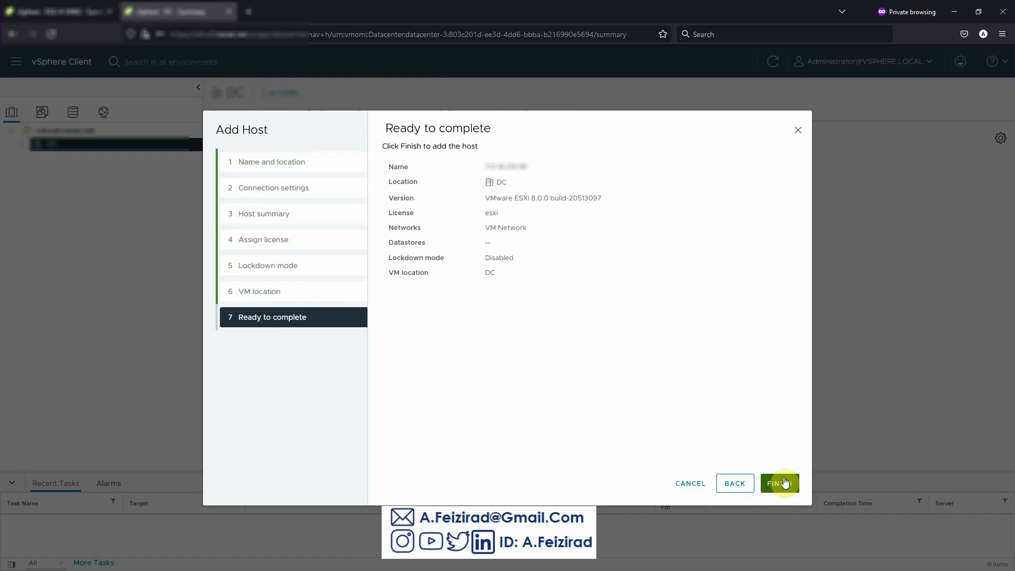
click(784, 479)
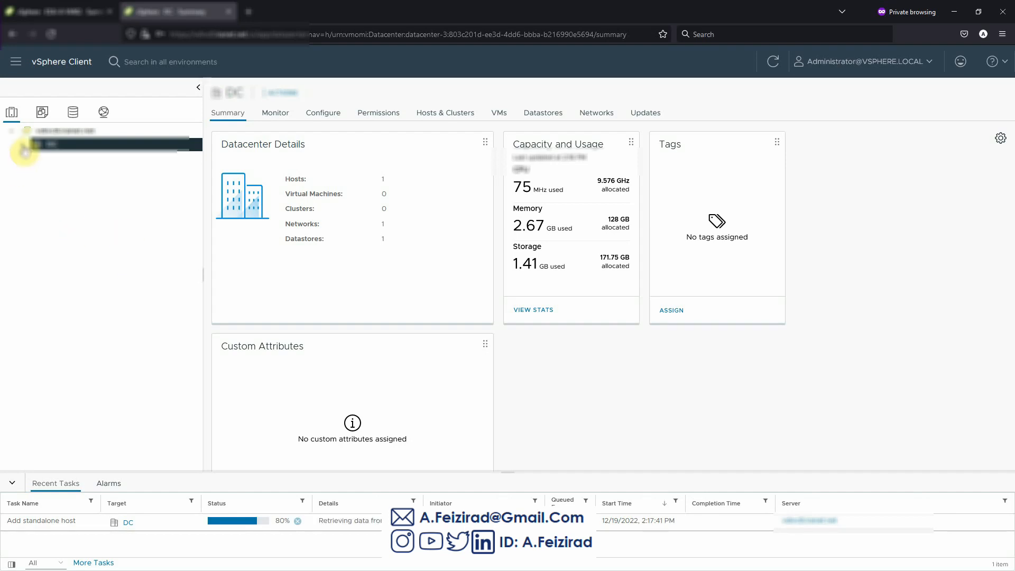
Expand the DC datacenter and examine the first listed host's summary, including its host details, configuration and hardware.
click(22, 144)
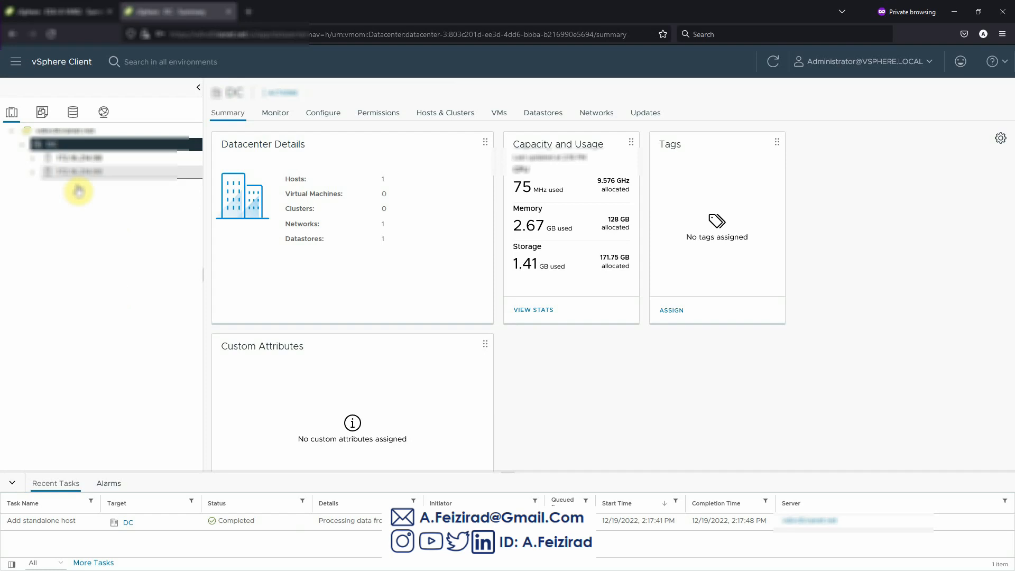
click(84, 159)
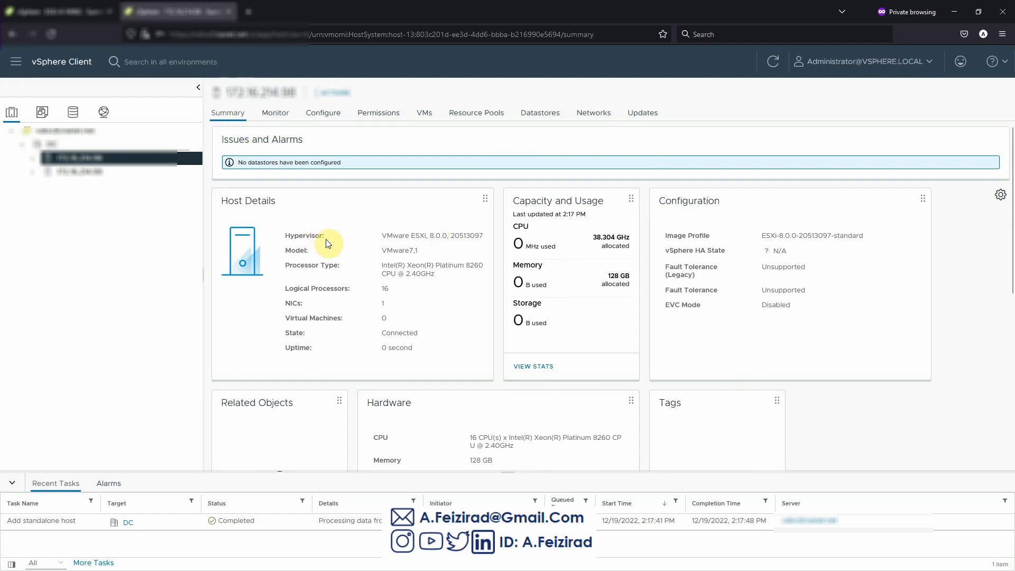
scroll(324, 254, down, 5)
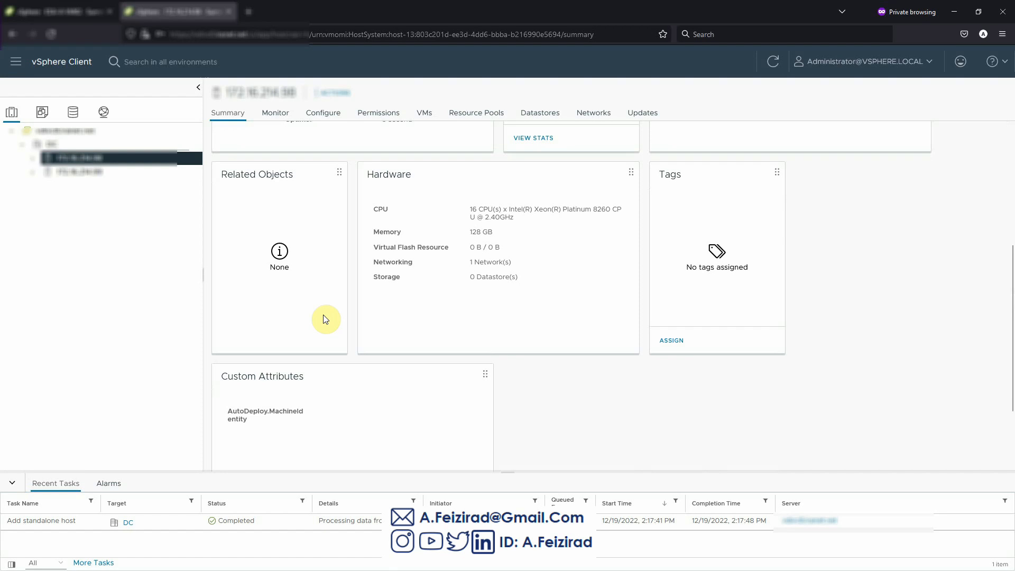
scroll(323, 315, down, 2)
scroll(323, 315, up, 6)
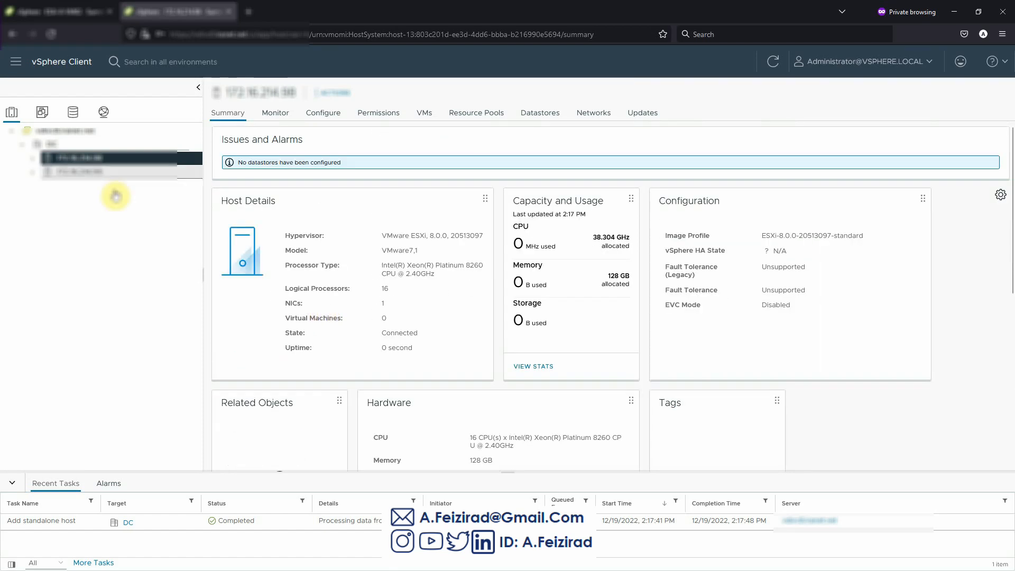